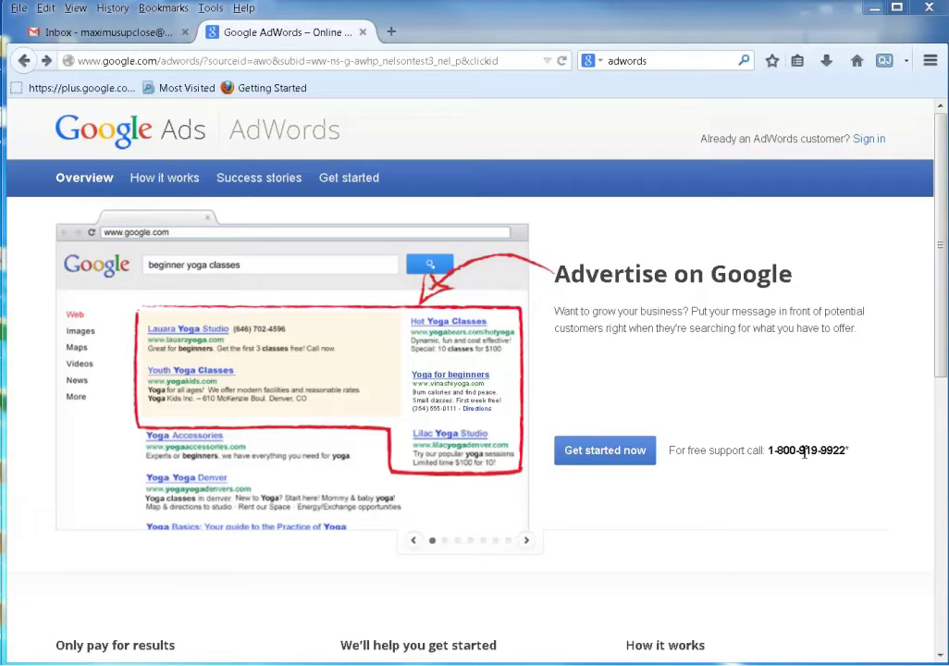
# Sign in from the AdWords overview page to reach the Welcome to AdWords screen.
pyautogui.moveTo(773, 452); pyautogui.dragTo(801, 462)
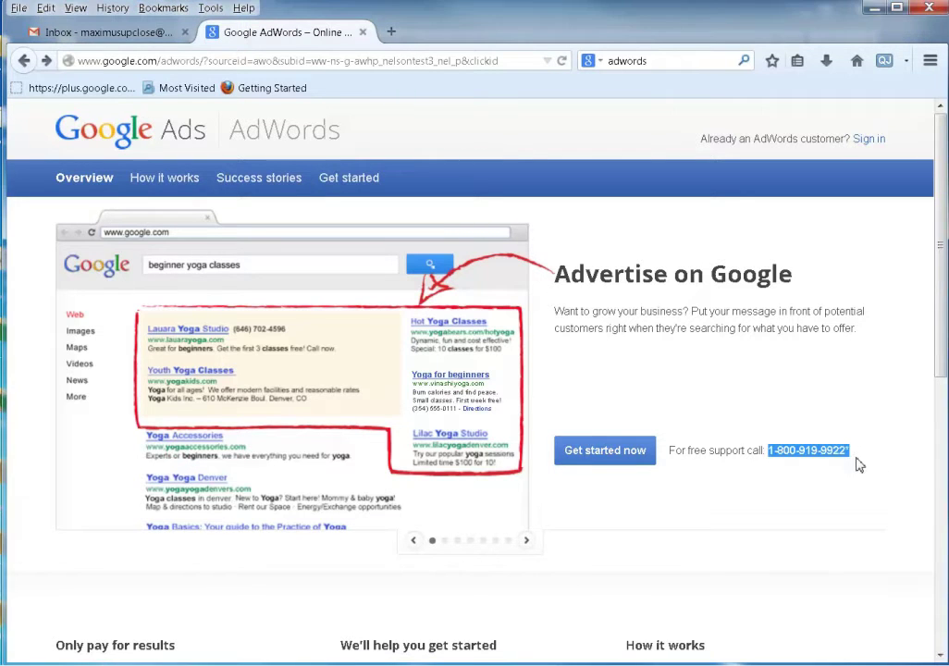
pyautogui.click(828, 481)
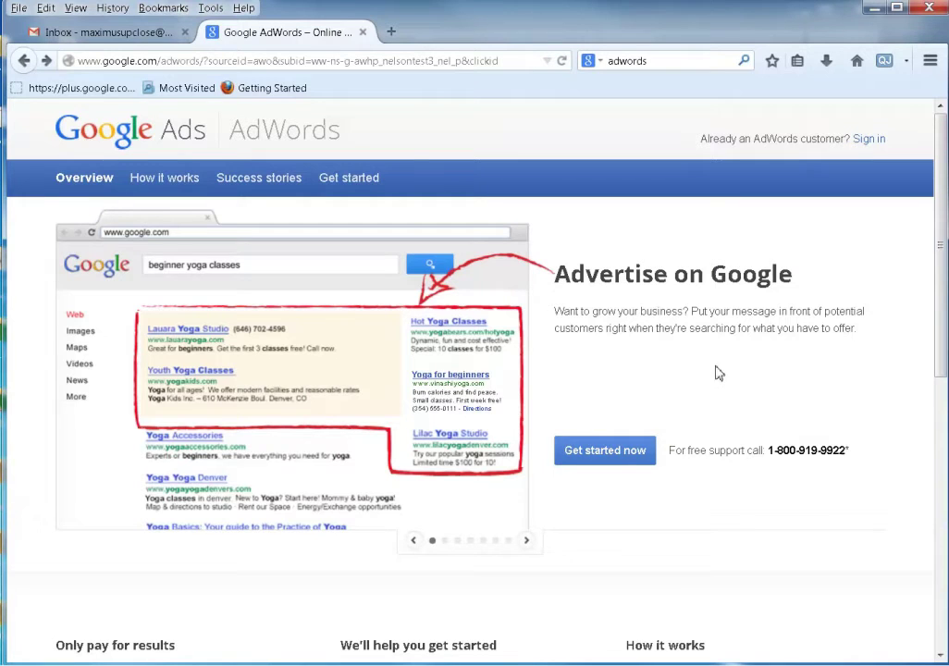
pyautogui.click(868, 141)
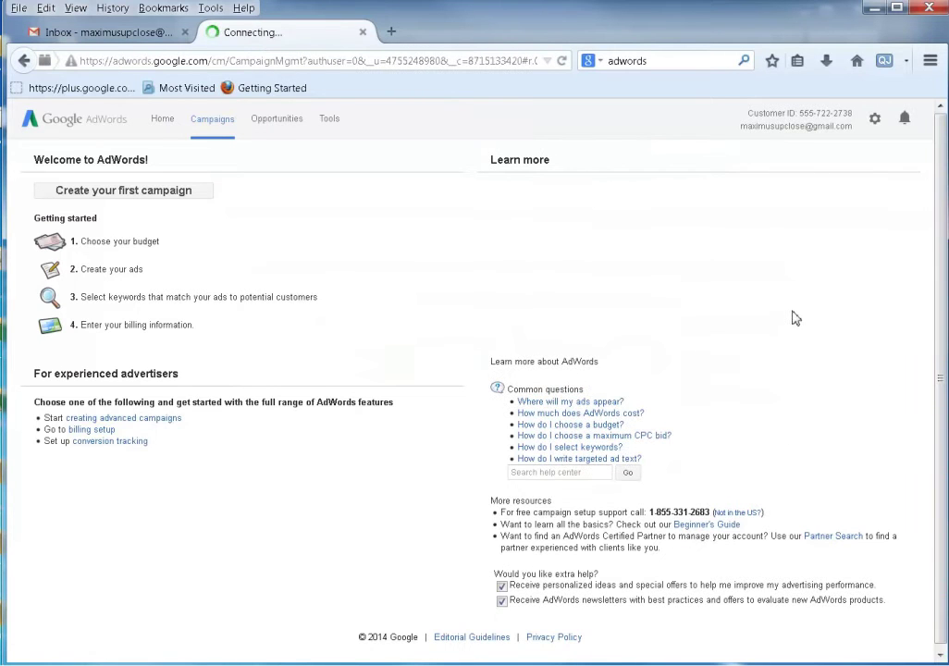
# Start the first campaign named 'a1app', view the campaign types, and open a blank browser tab.
pyautogui.click(139, 191)
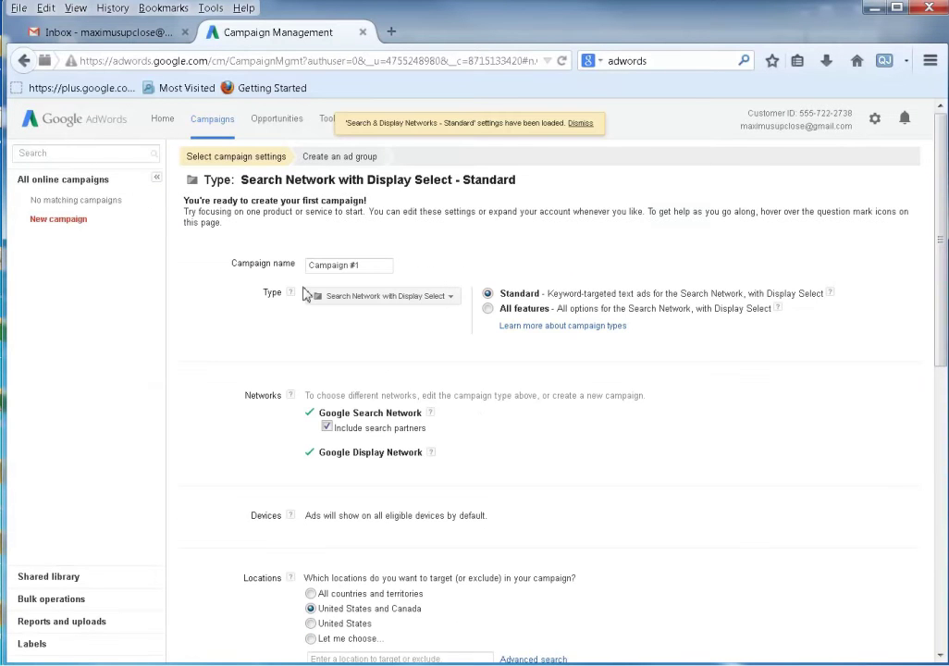
pyautogui.tripleClick(370, 265)
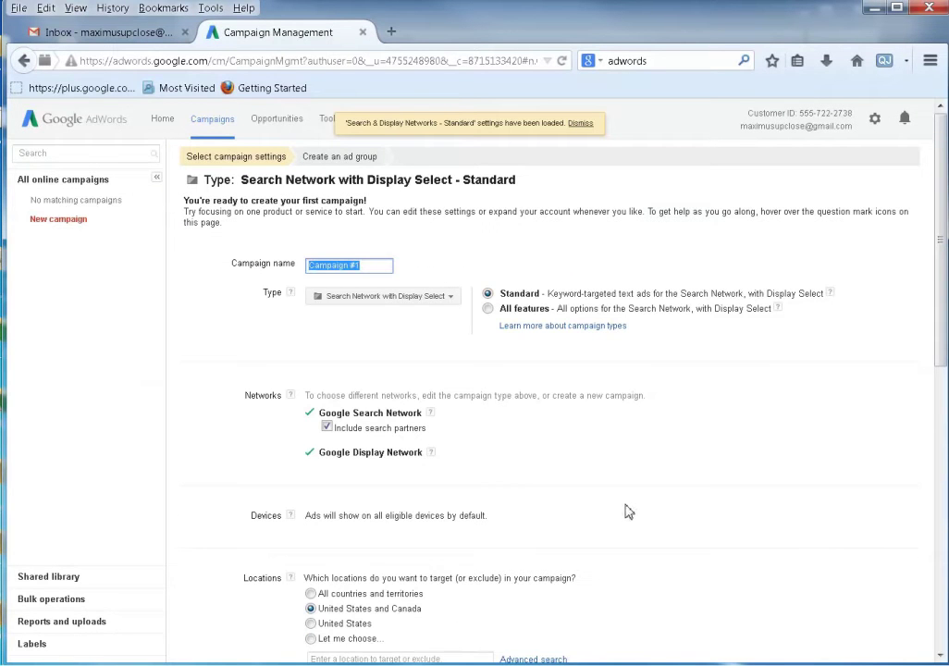
pyautogui.write('a1 app')
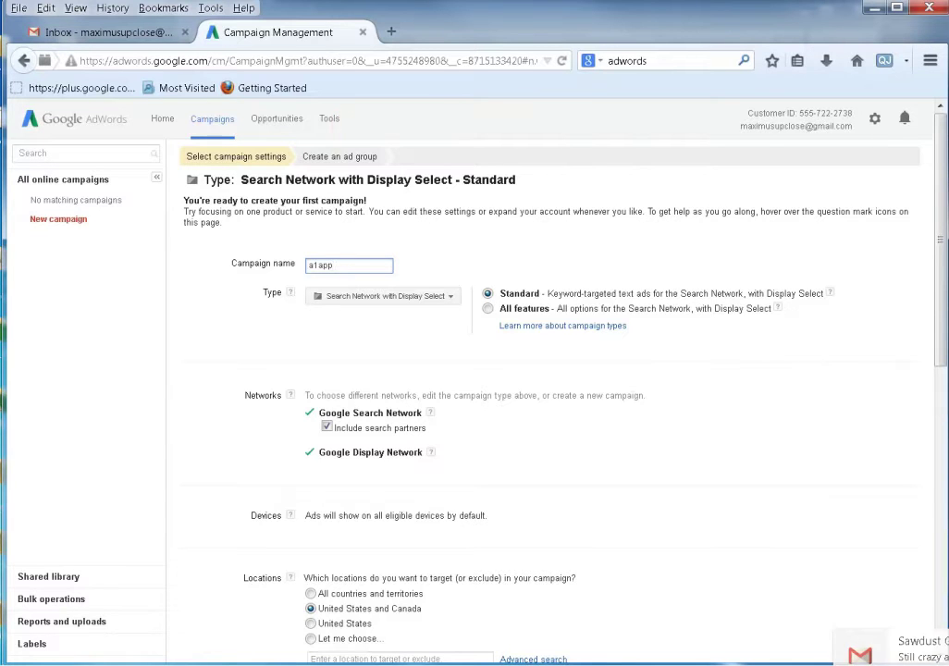
pyautogui.click(416, 301)
pyautogui.click(417, 298)
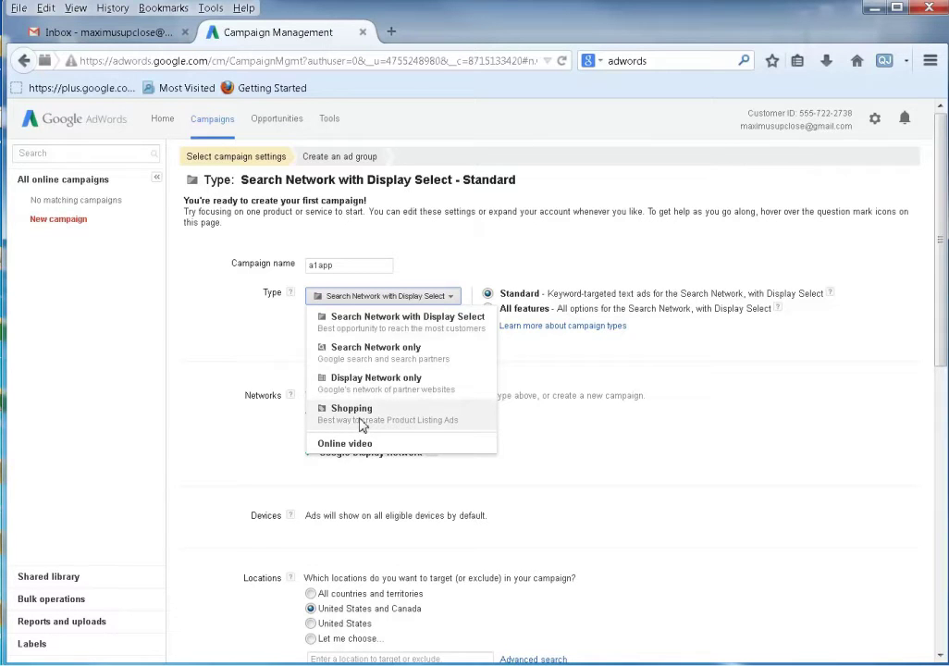
pyautogui.click(390, 31)
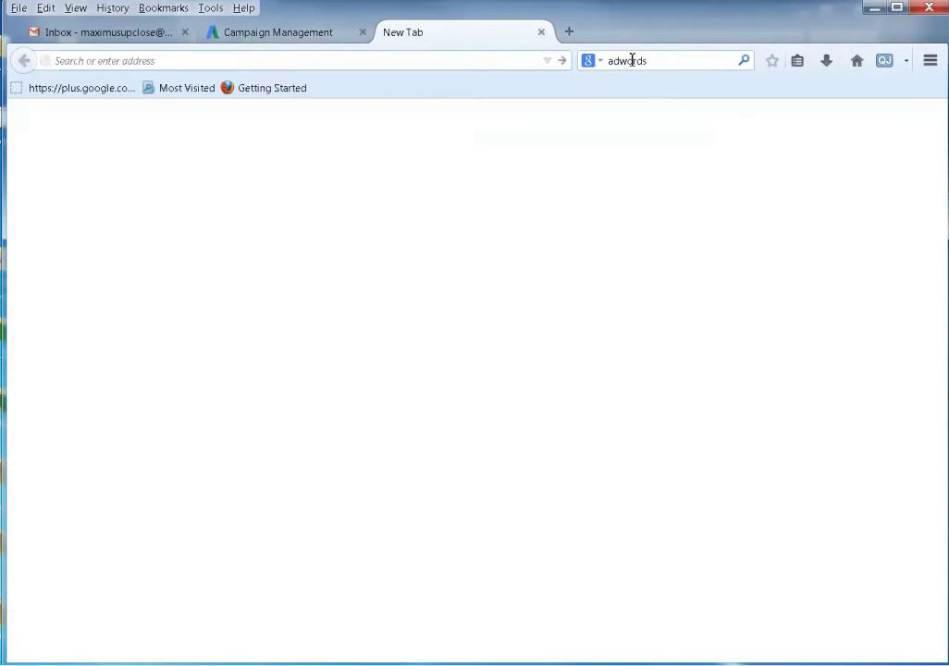
# Search Google for 'red shoes' to see its ads, then go back to Campaign Management.
pyautogui.click(632, 60)
pyautogui.write('red')
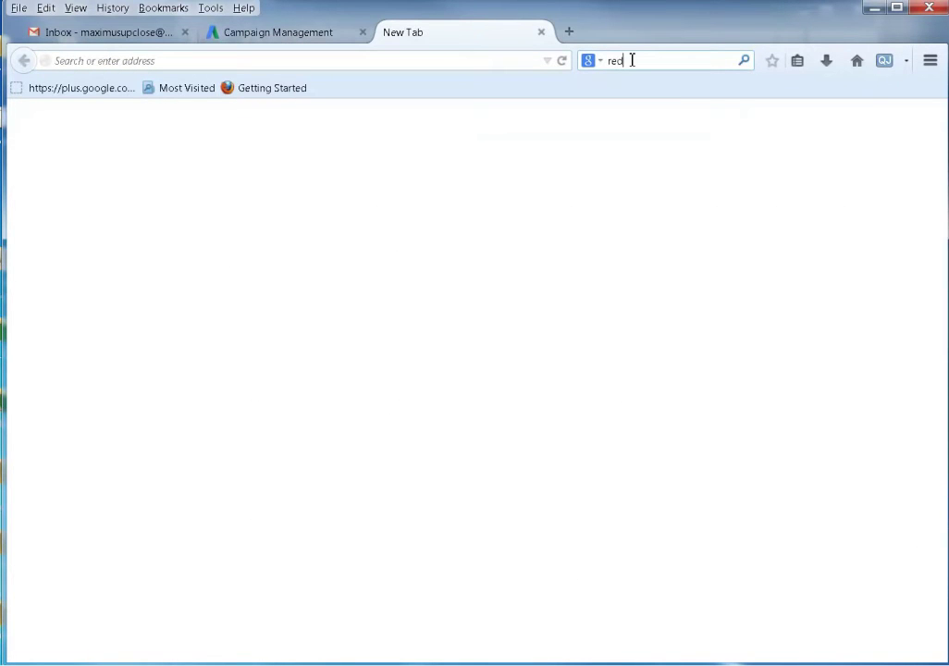
pyautogui.write(' shoes')
pyautogui.press('Return')
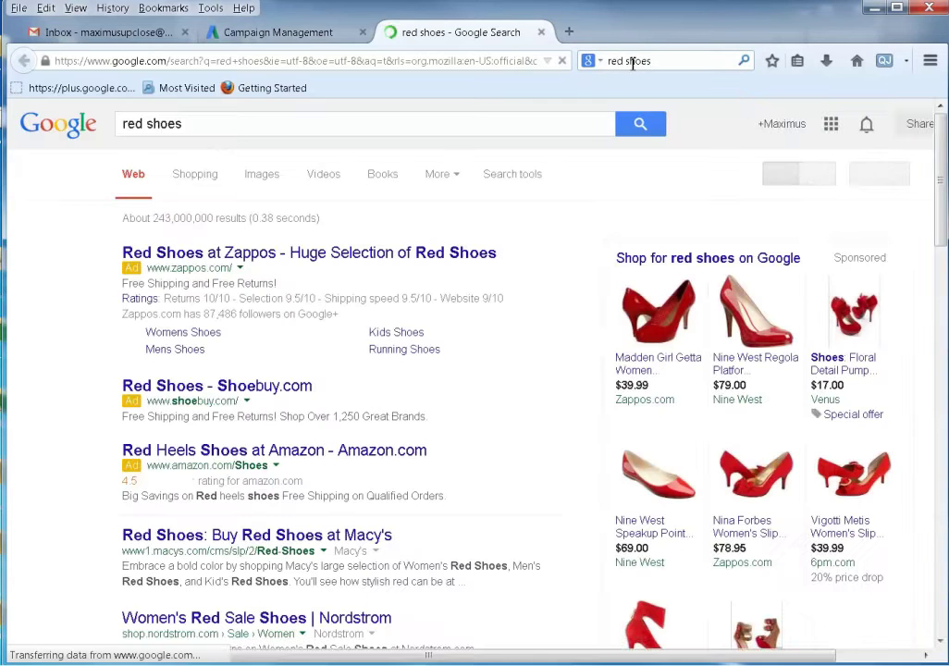
pyautogui.scroll(-3, 757, 318)
pyautogui.scroll(3, 796, 268)
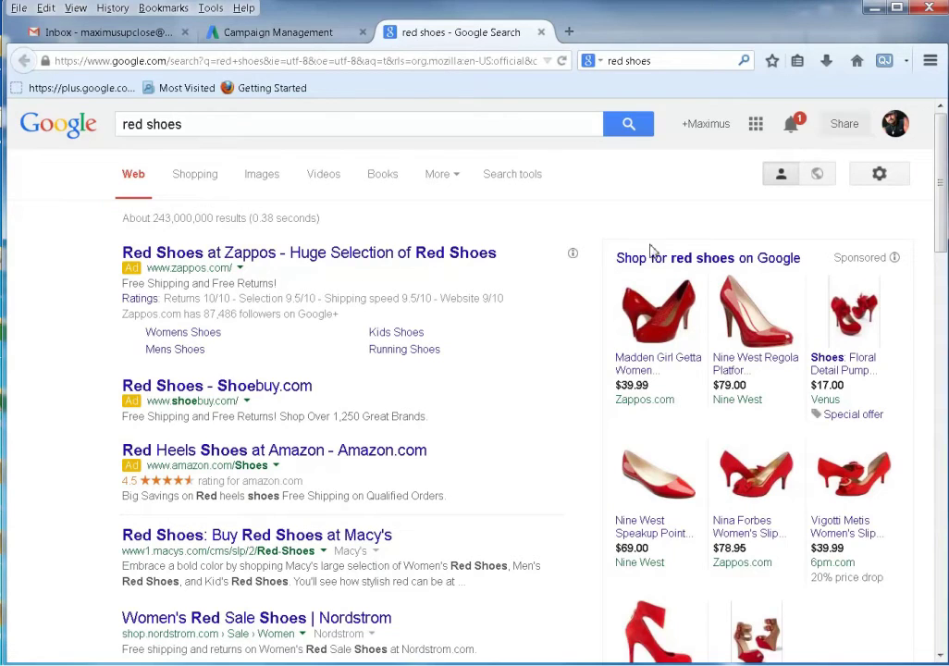
pyautogui.click(269, 31)
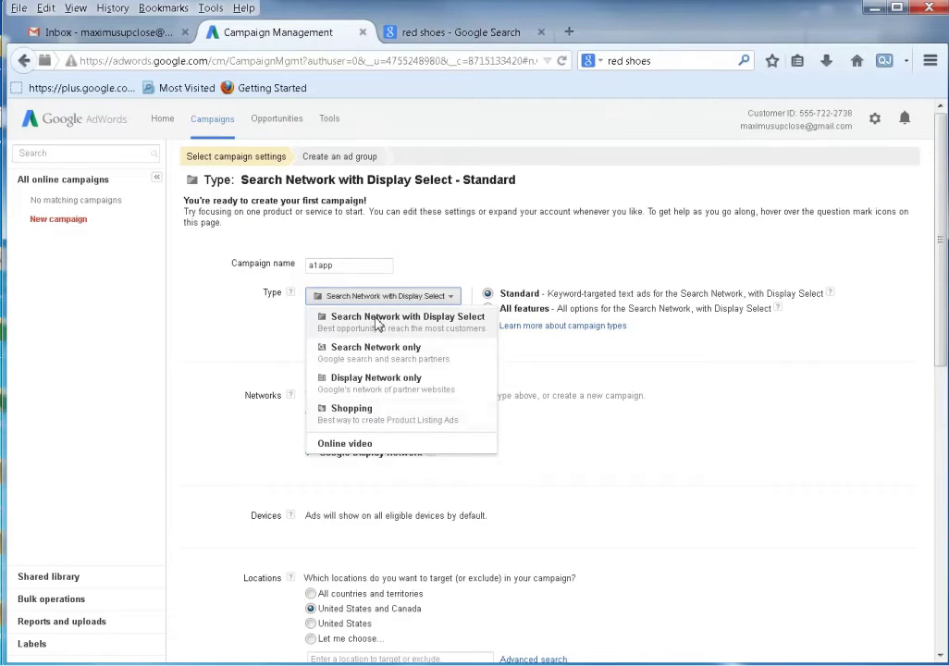
# Switch the campaign type to Search Network only and rename the campaign 'A1App'.
pyautogui.click(356, 353)
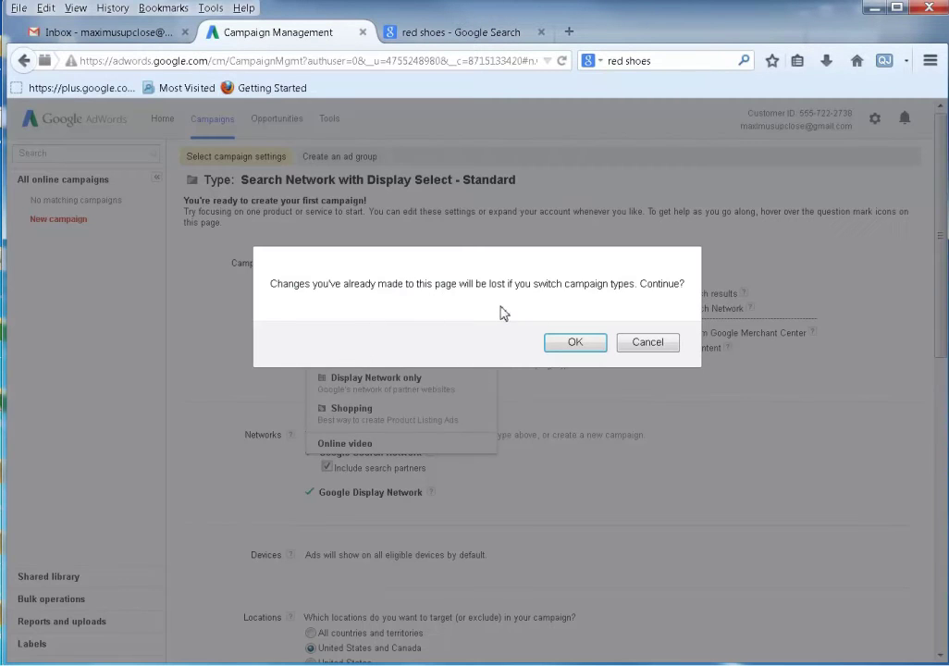
pyautogui.click(575, 350)
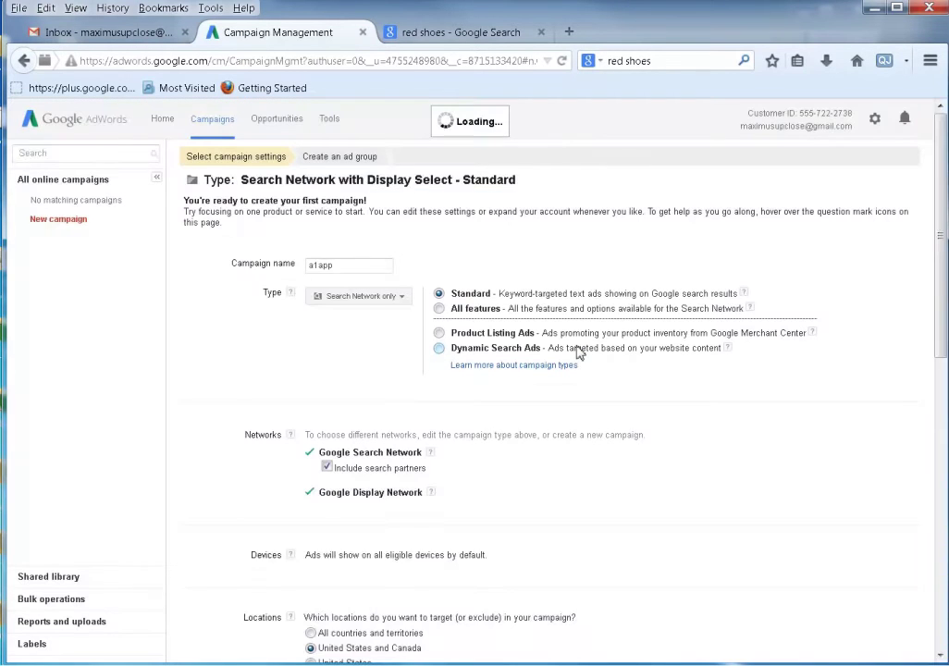
pyautogui.tripleClick(370, 266)
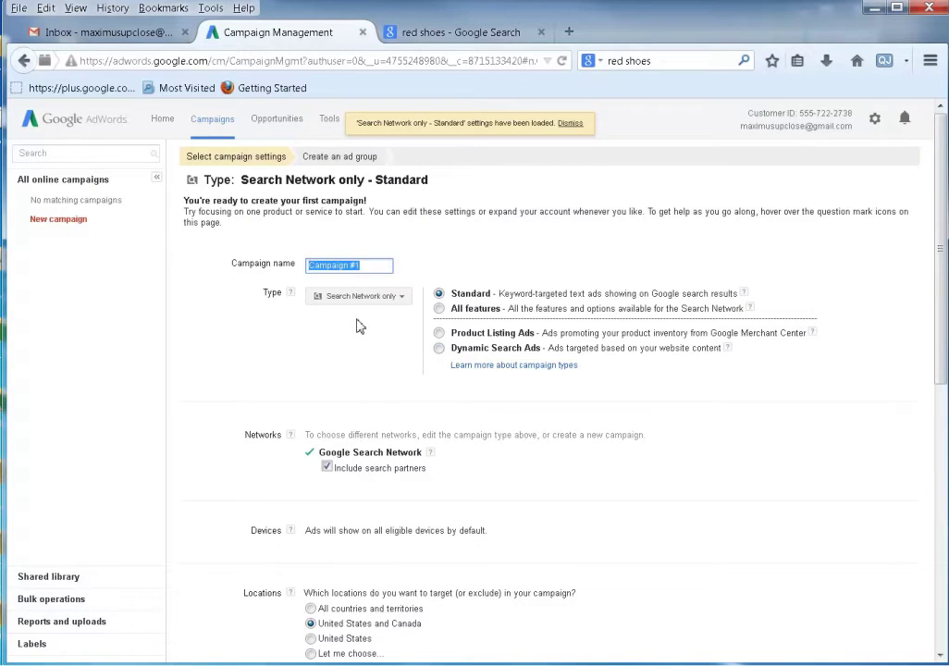
pyautogui.write('A1App')
pyautogui.click(360, 326)
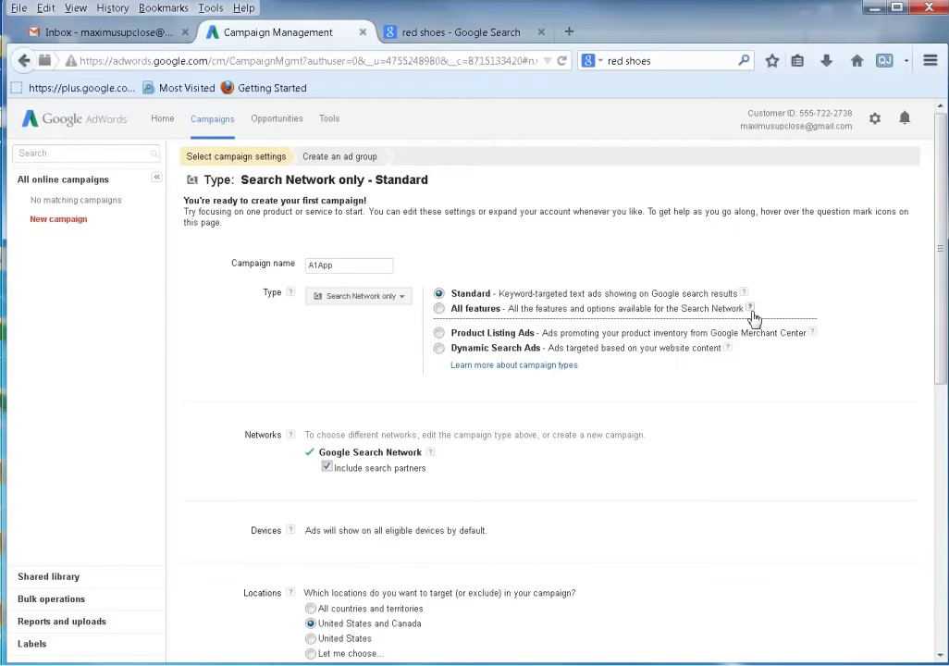
pyautogui.moveTo(755, 313)
pyautogui.click(384, 22)
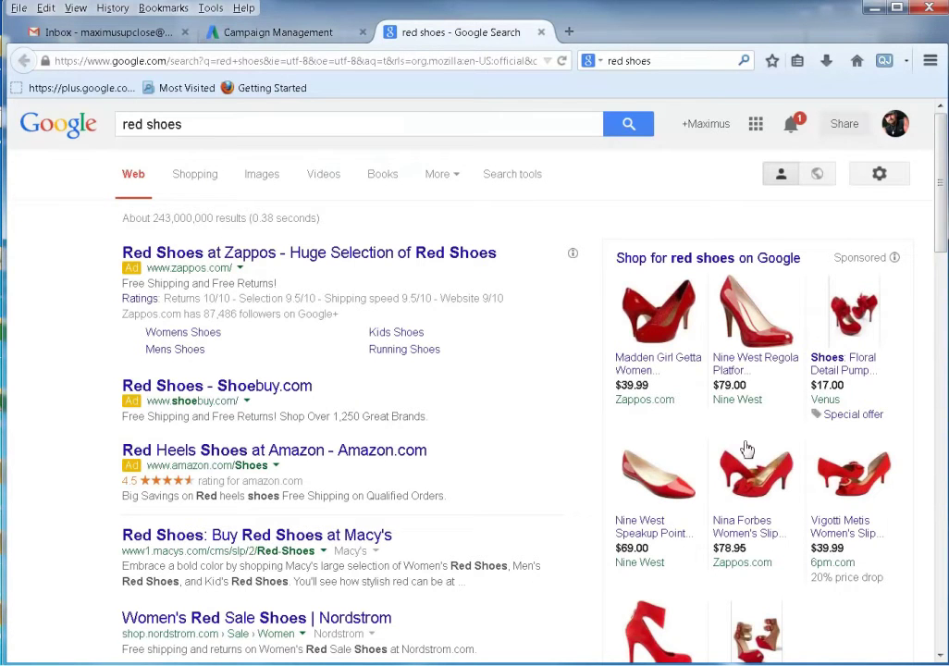
pyautogui.click(287, 36)
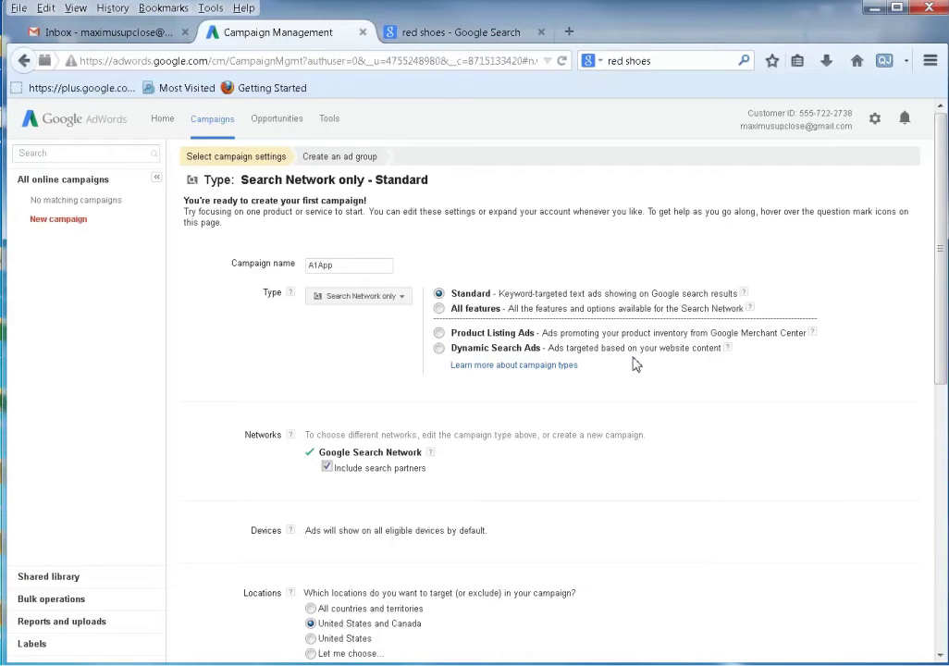
# Back out of the Product Listing Ads type and set location targeting to United States.
pyautogui.click(439, 332)
pyautogui.click(647, 342)
pyautogui.scroll(-1, 660, 425)
pyautogui.scroll(1, 663, 424)
pyautogui.scroll(-2, 705, 444)
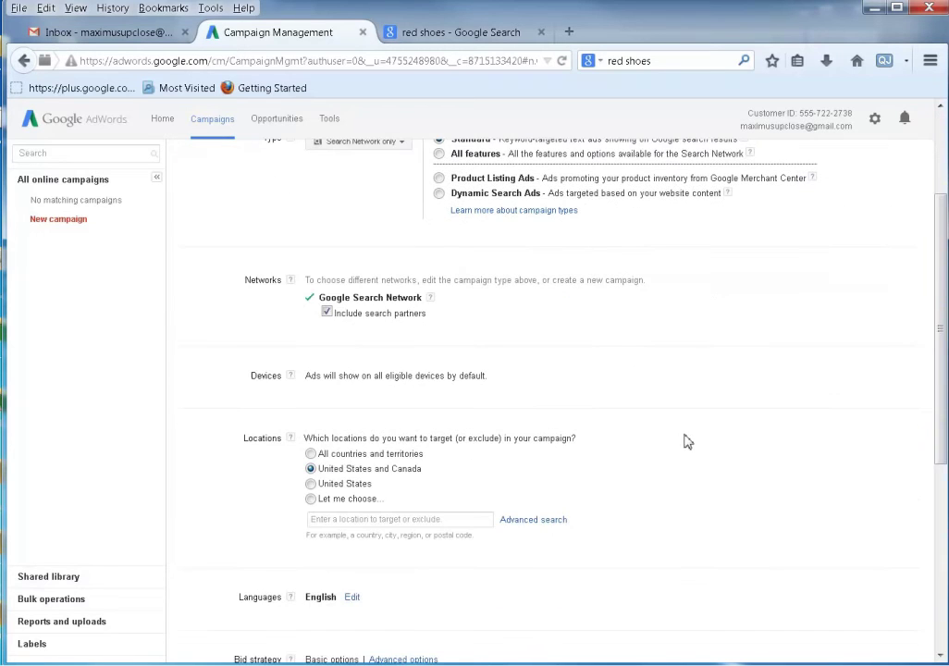
pyautogui.scroll(1, 665, 400)
pyautogui.scroll(1, 663, 397)
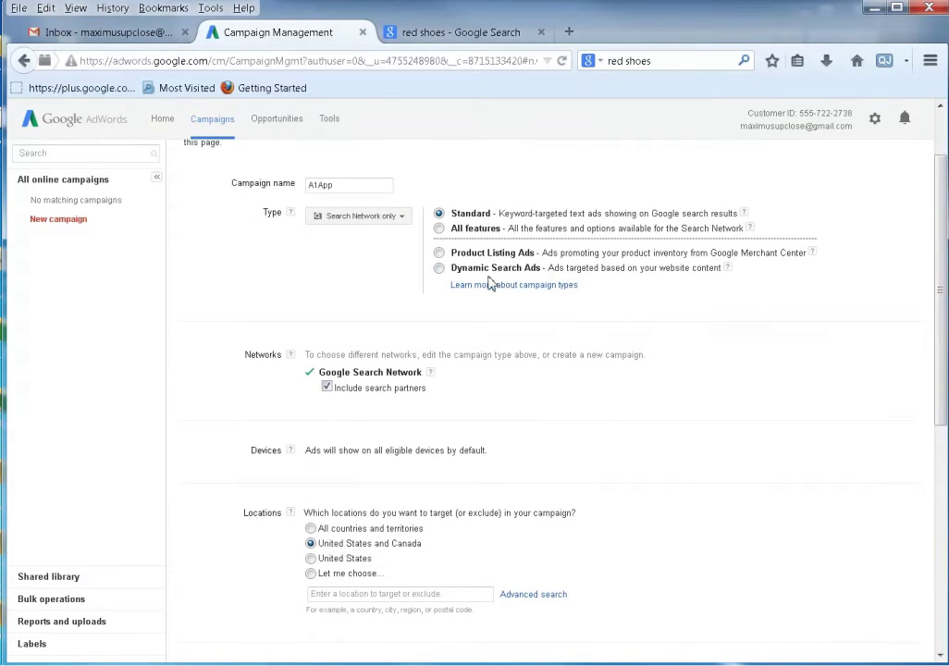
pyautogui.scroll(-2, 635, 490)
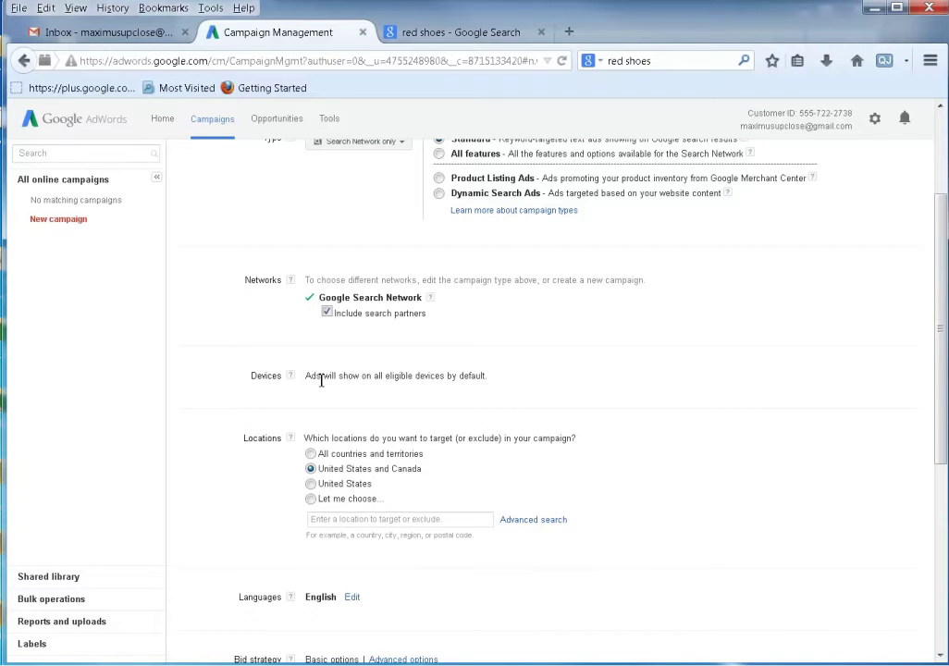
pyautogui.moveTo(318, 379); pyautogui.dragTo(557, 403)
pyautogui.click(481, 389)
pyautogui.scroll(-3, 647, 428)
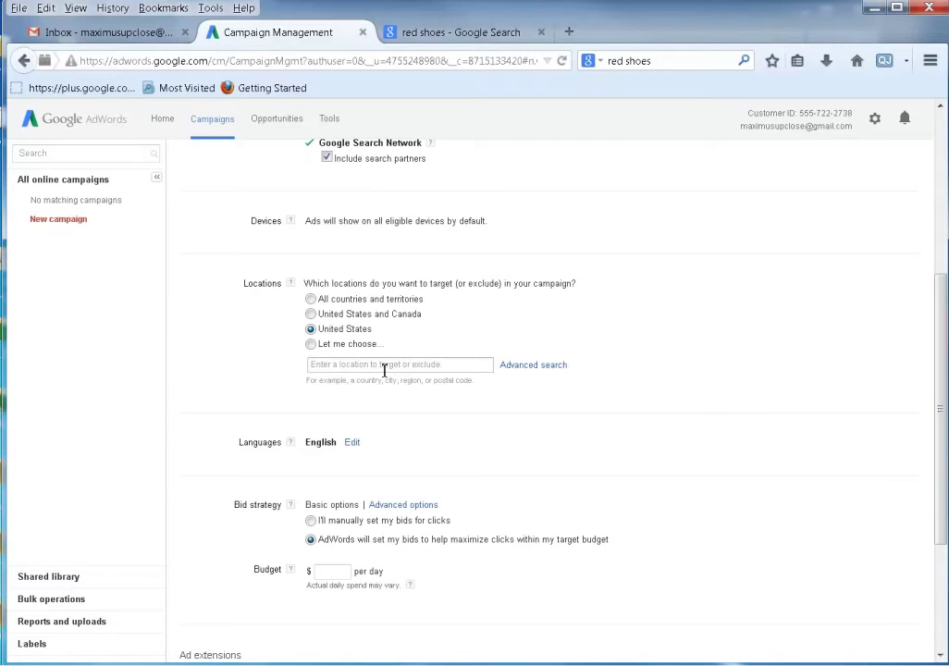
# Choose custom locations, search Youngstown, and add Mahoning County, Ohio.
pyautogui.click(311, 345)
pyautogui.click(360, 365)
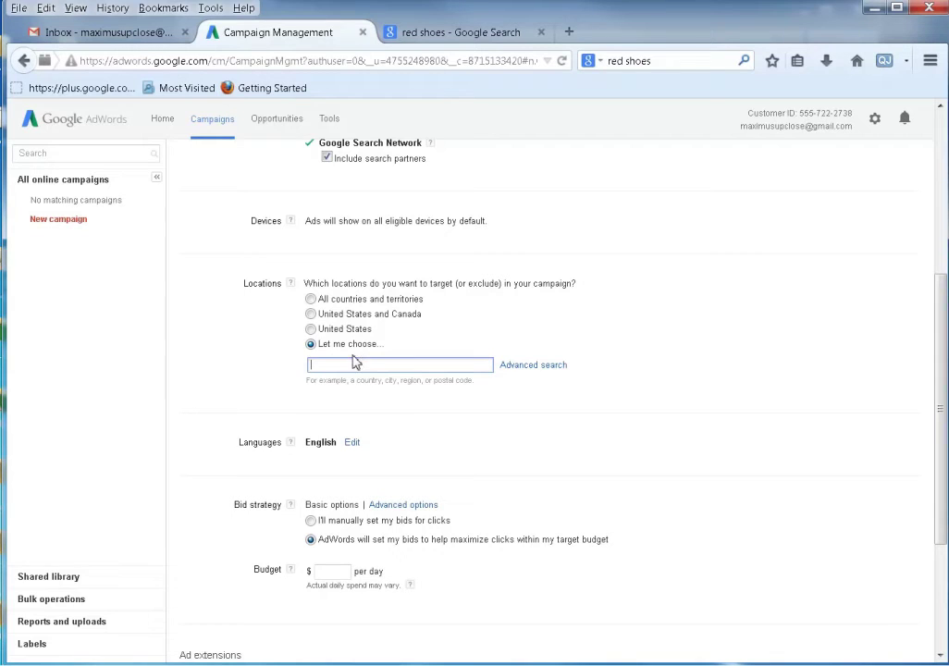
pyautogui.write('Youngs')
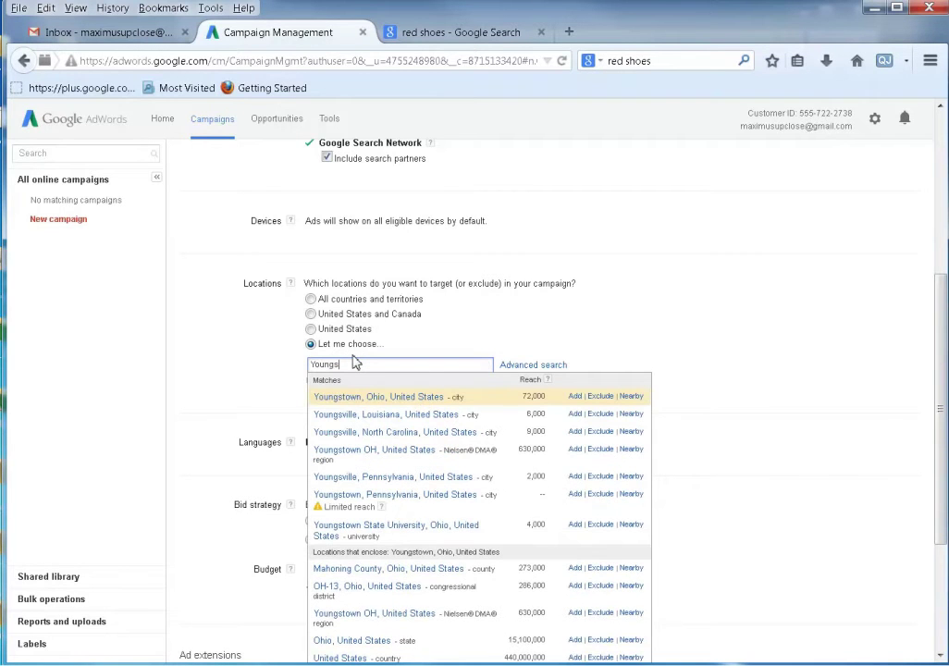
pyautogui.click(631, 396)
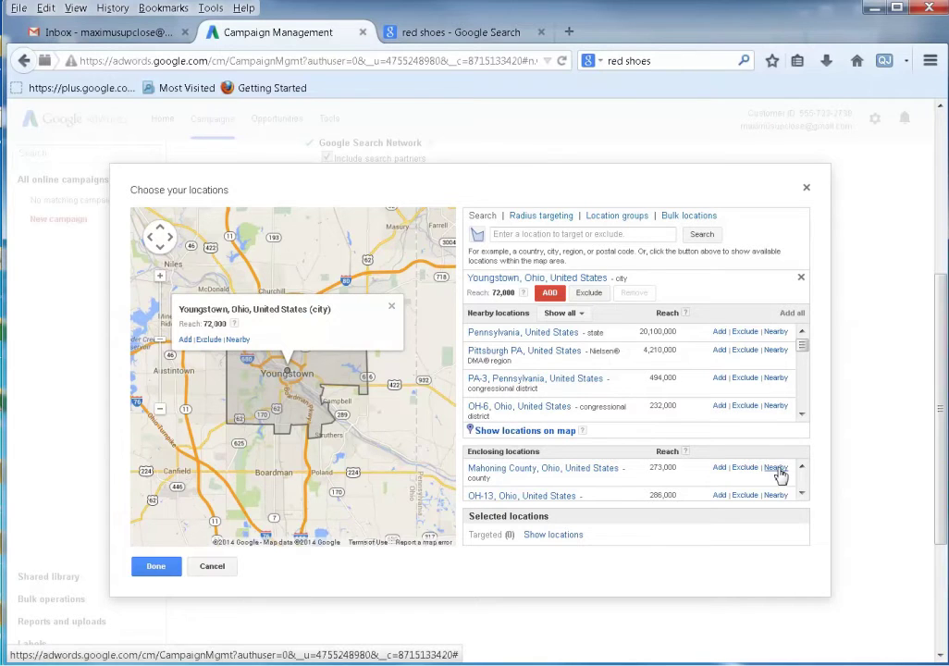
pyautogui.click(719, 468)
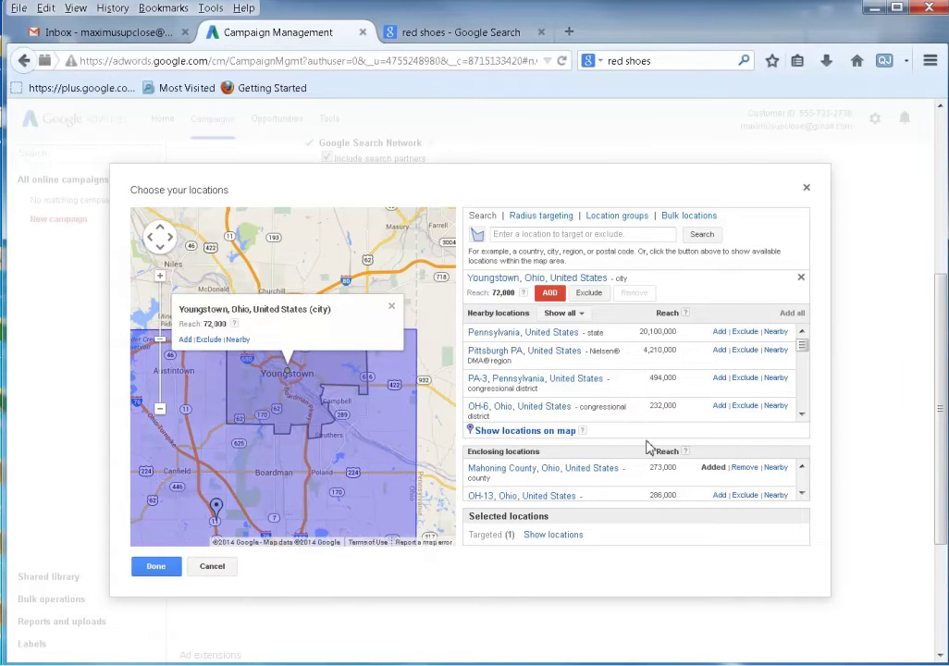
# Add nearby Trumbull County, Boardman and Austintown to the targeted locations.
pyautogui.scroll(-2, 648, 446)
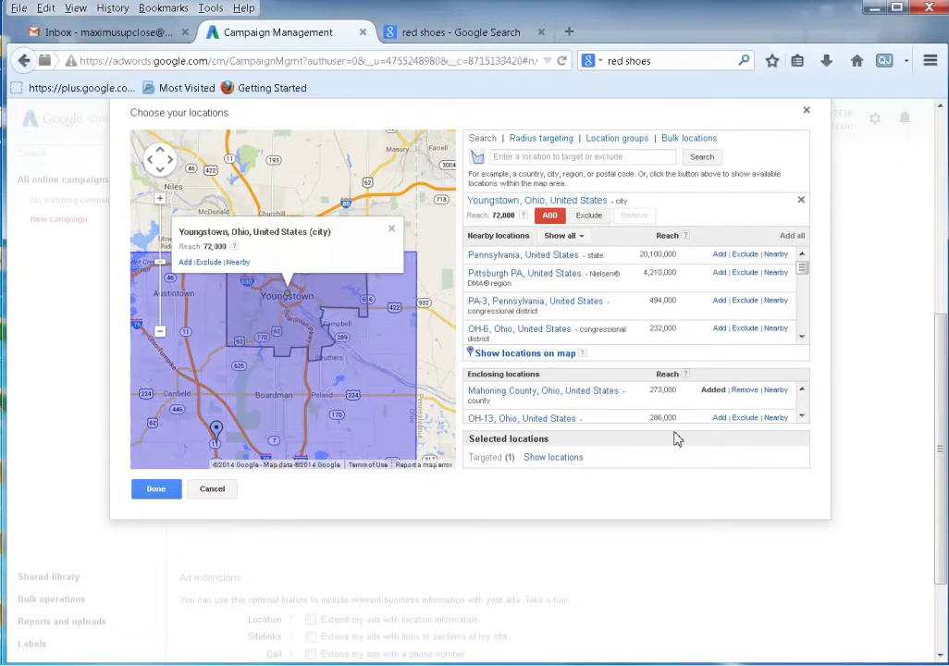
pyautogui.click(802, 337)
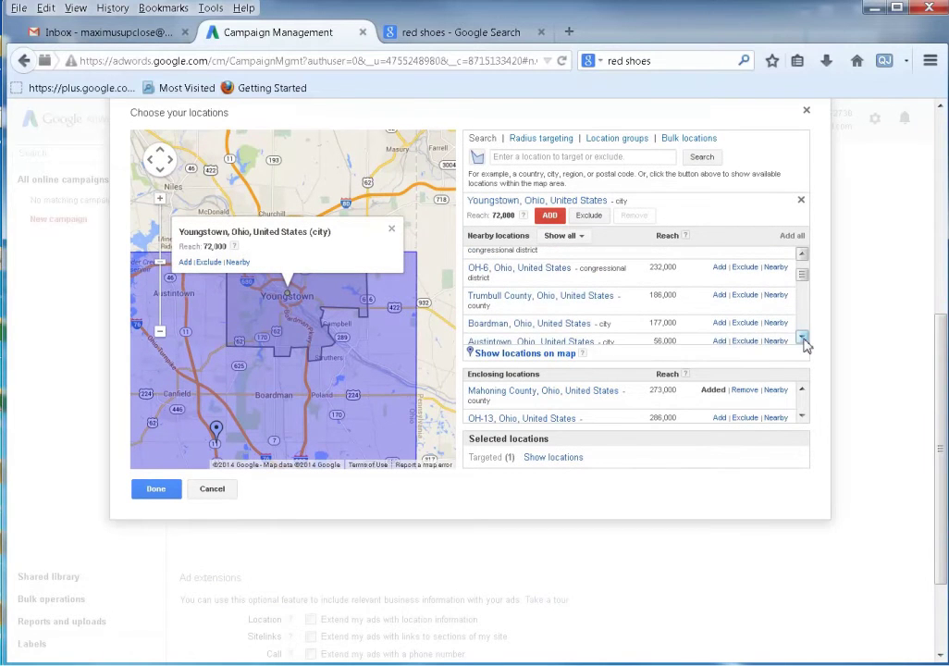
pyautogui.click(719, 296)
pyautogui.click(720, 322)
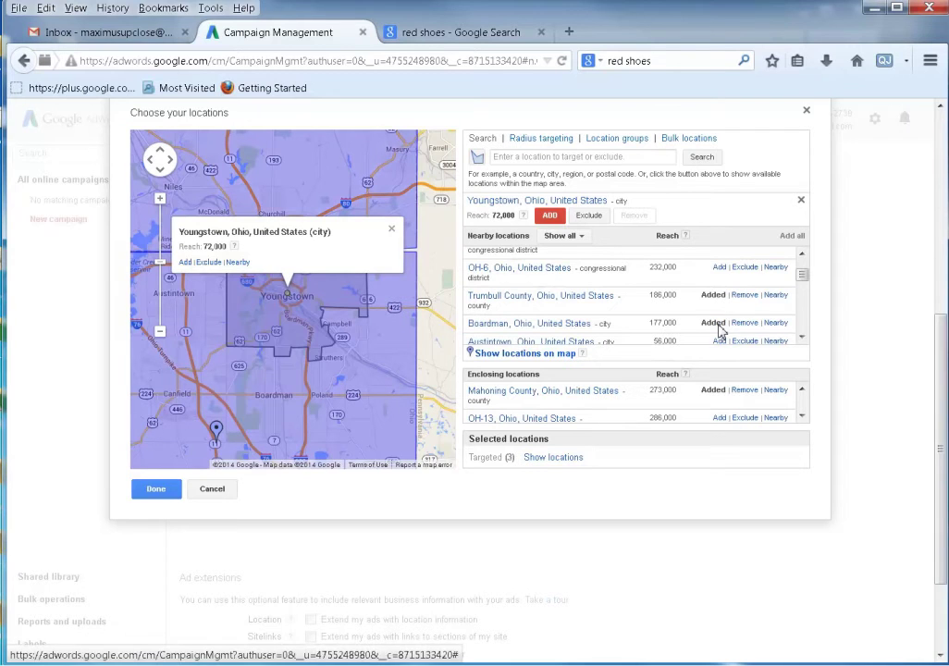
pyautogui.click(802, 339)
pyautogui.click(720, 312)
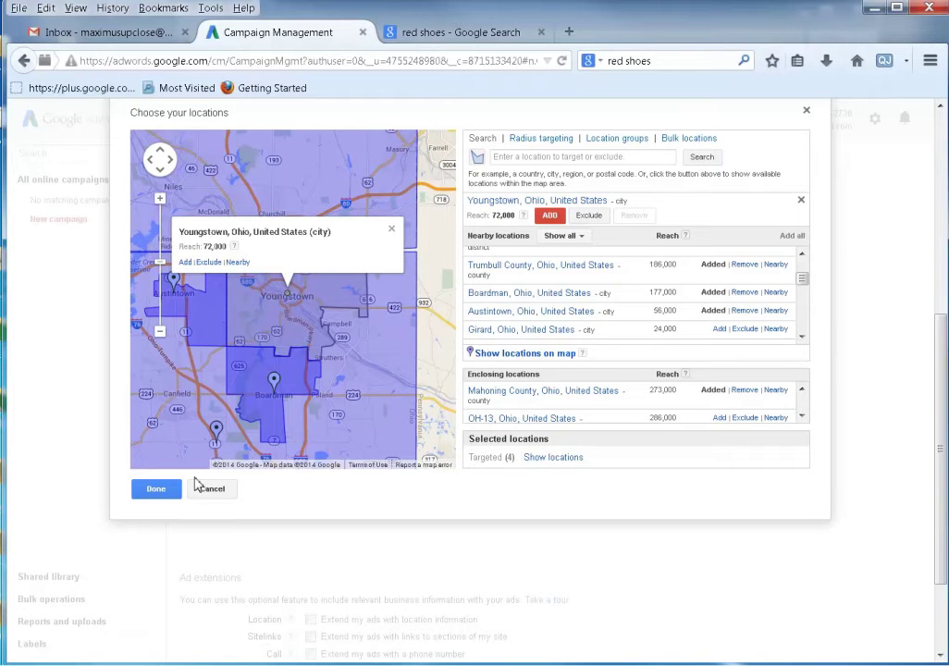
pyautogui.click(163, 489)
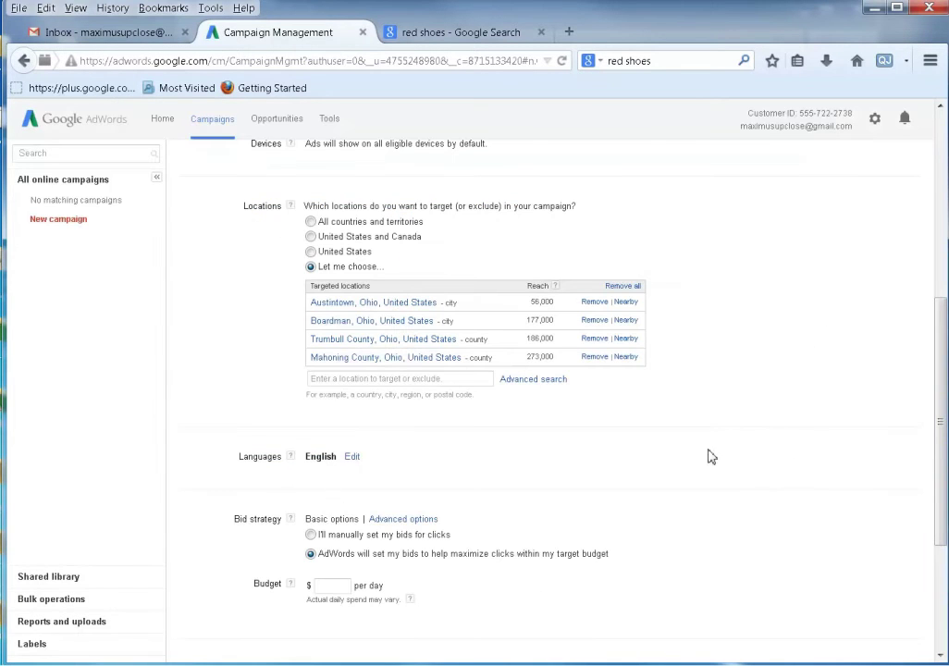
# Confirm English as the campaign language and set a $20 daily budget.
pyautogui.scroll(3, 749, 407)
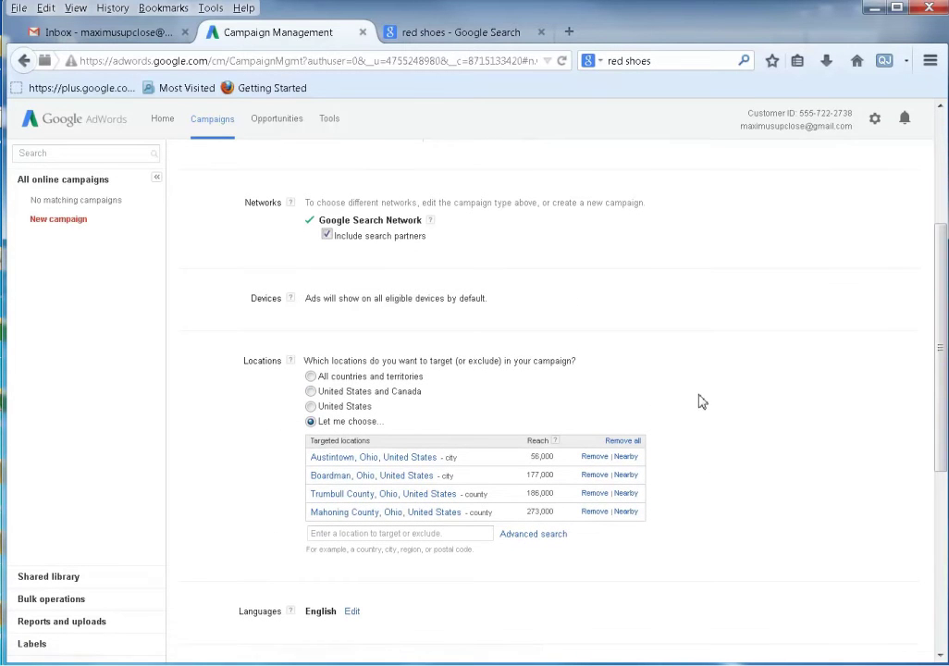
pyautogui.scroll(-3, 689, 389)
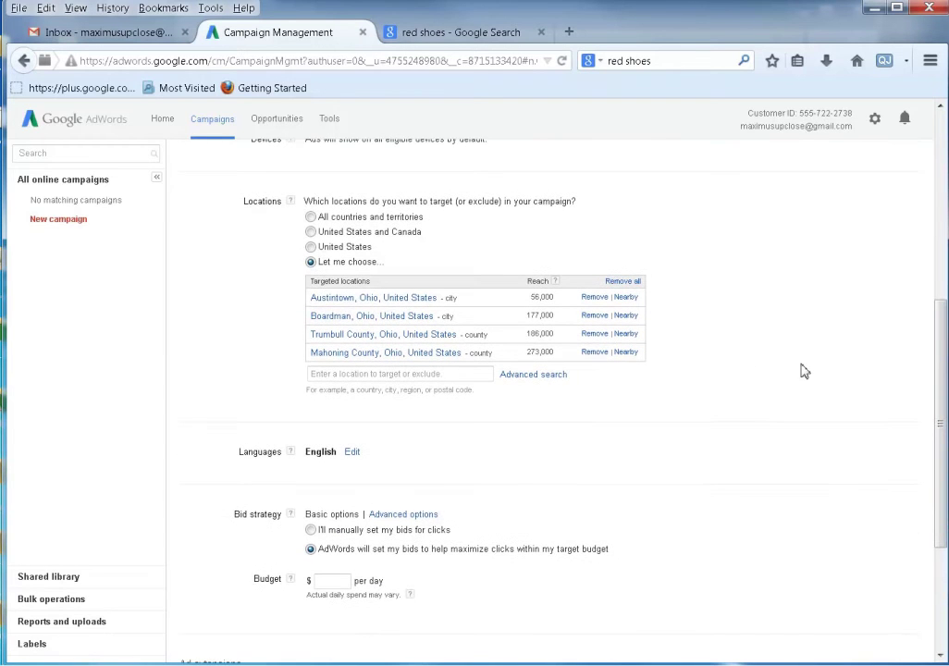
pyautogui.scroll(-3, 803, 370)
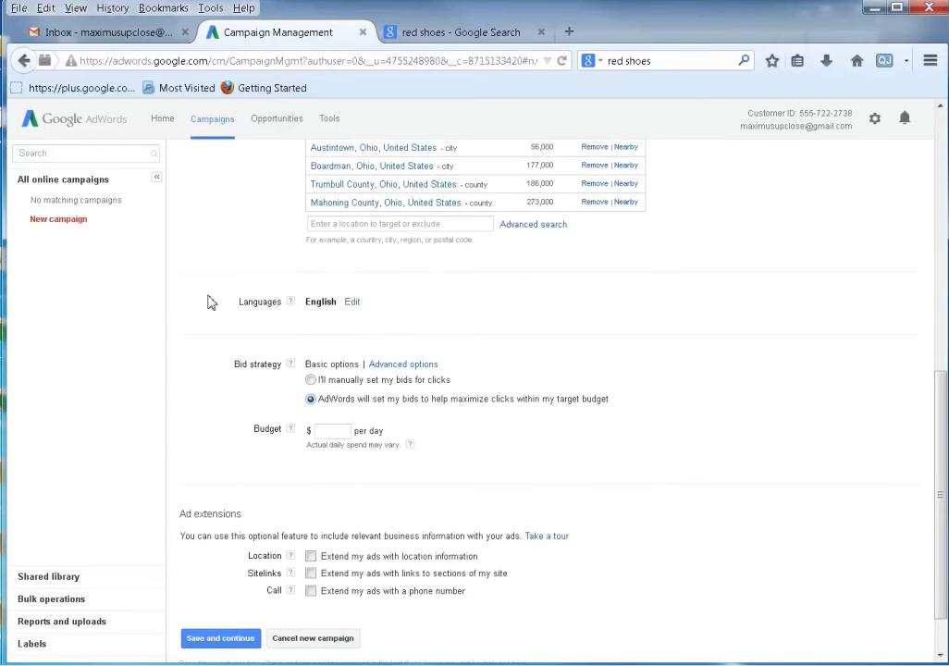
pyautogui.click(352, 302)
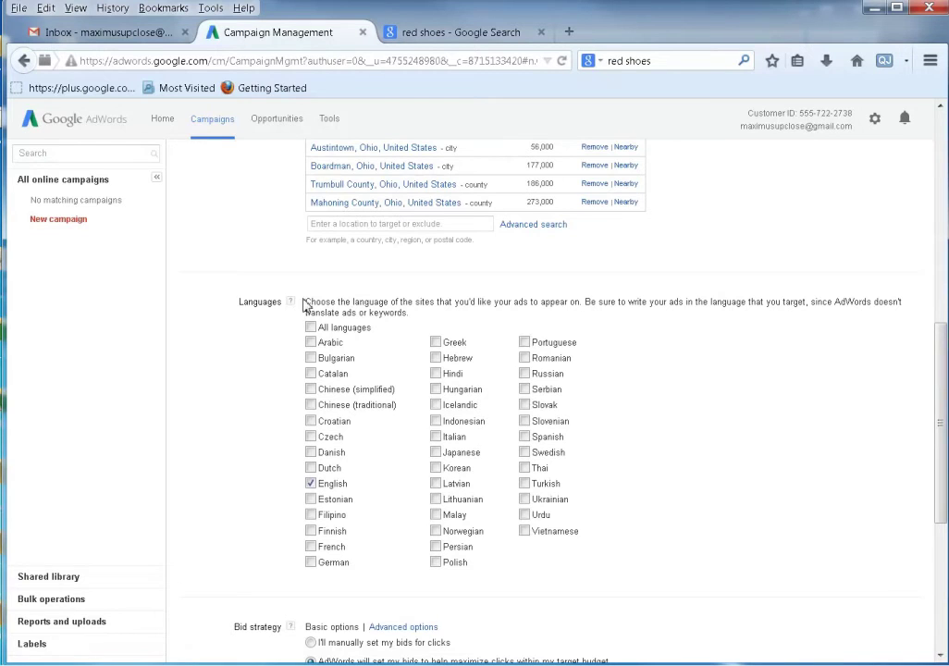
pyautogui.scroll(-6, 240, 424)
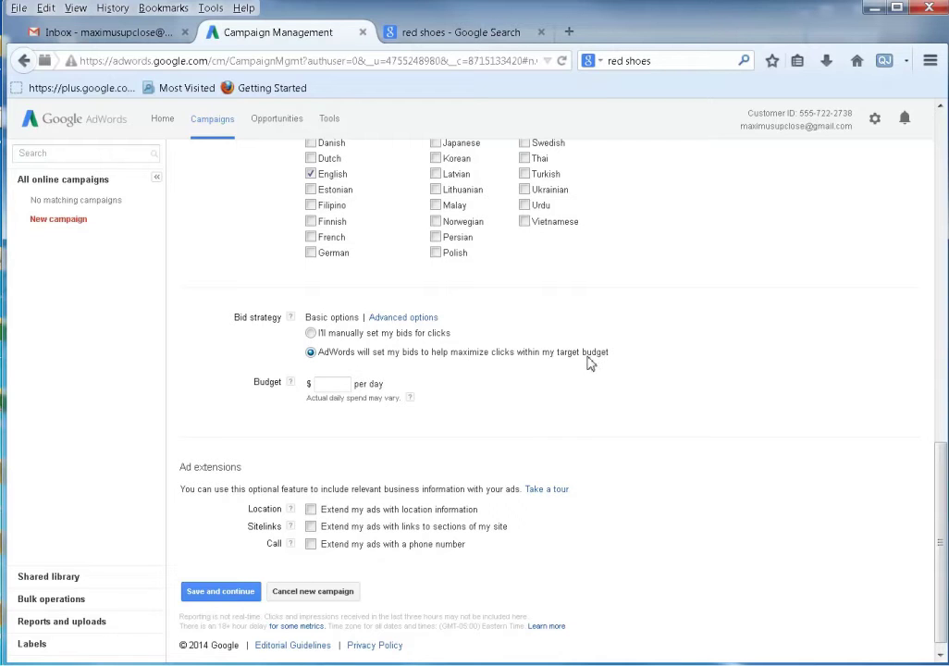
pyautogui.click(508, 428)
pyautogui.scroll(-1, 430, 449)
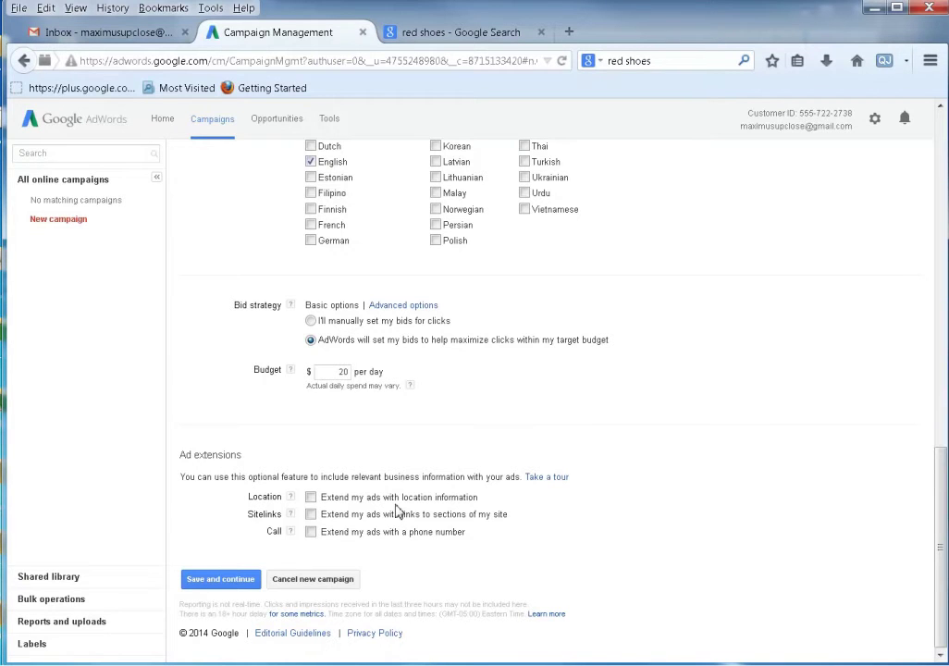
# Enable location extensions, dismiss the business locations import, and save the campaign settings.
pyautogui.click(312, 498)
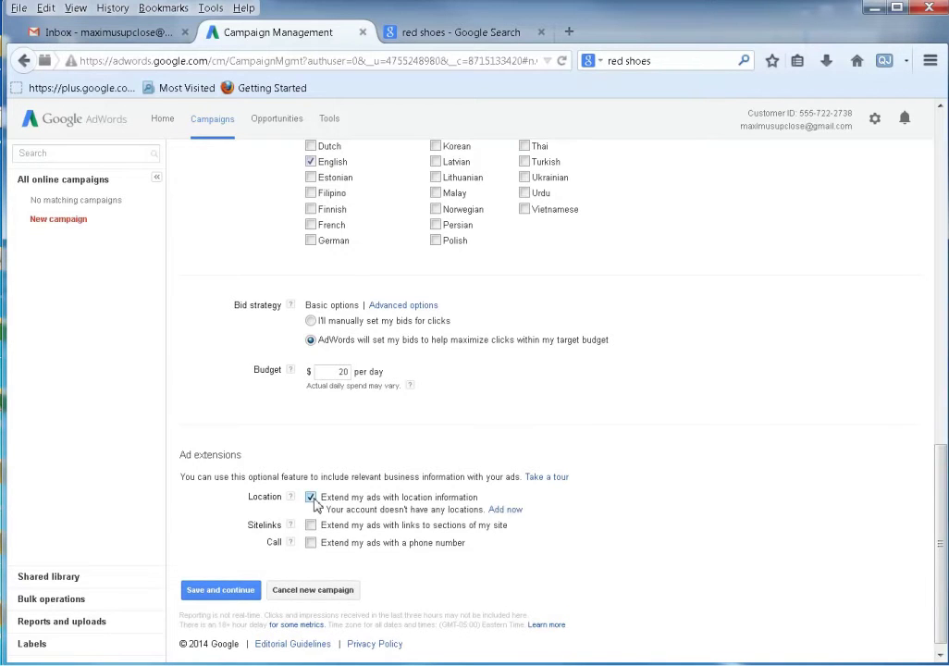
pyautogui.click(508, 510)
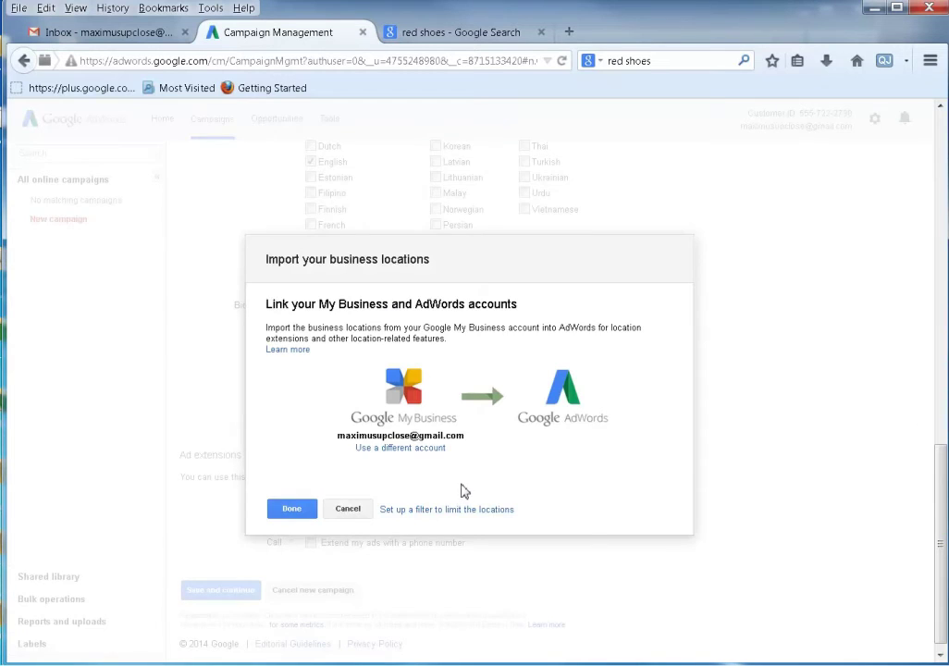
pyautogui.click(306, 511)
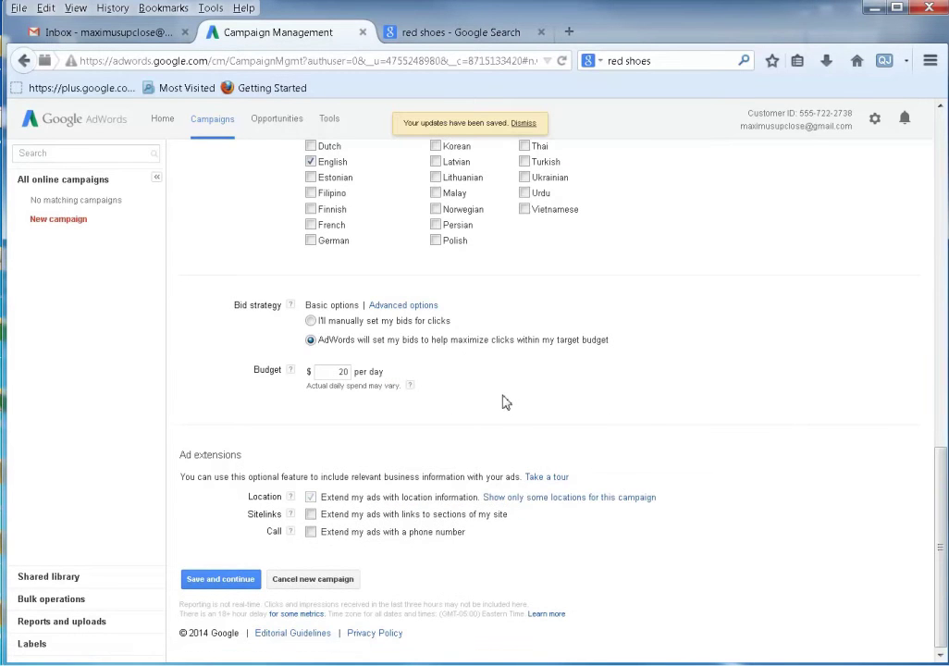
pyautogui.click(234, 585)
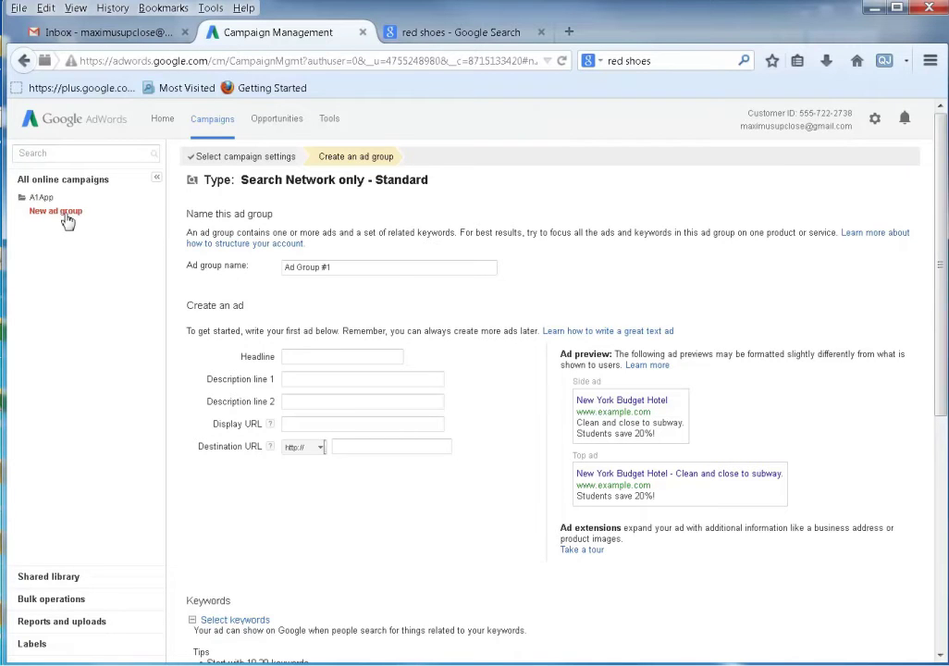
# Write the ad headline 'A1App' and first line 'An app to help esitimate website'.
pyautogui.tripleClick(398, 268)
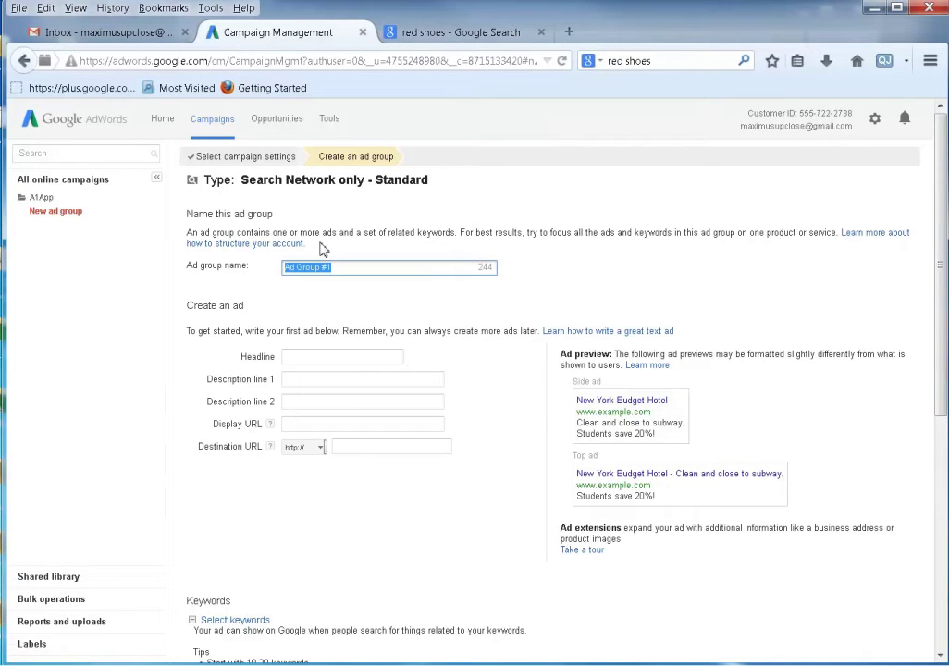
pyautogui.click(306, 357)
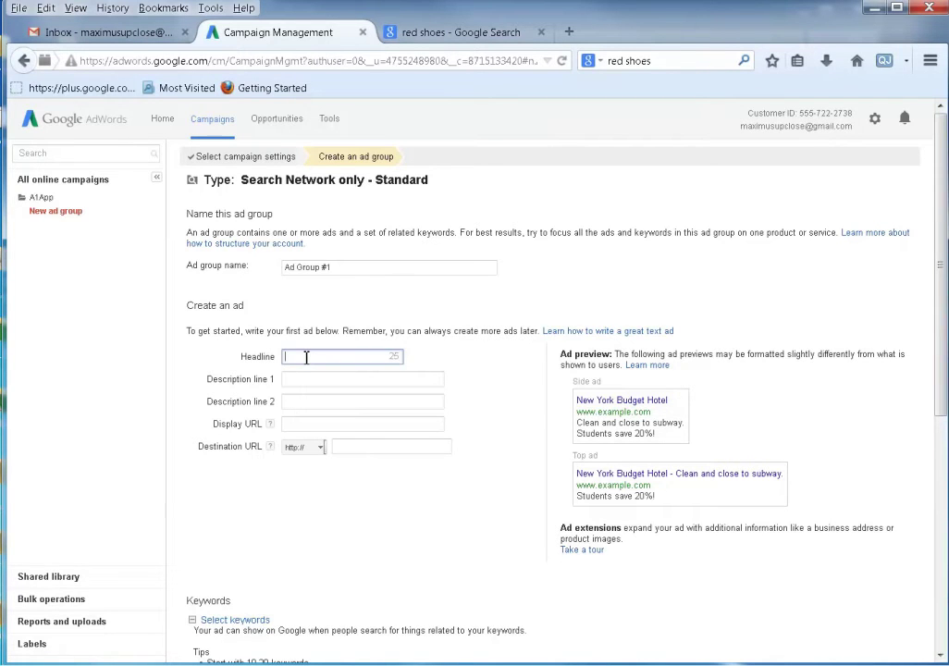
pyautogui.write('A1App')
pyautogui.click(340, 386)
pyautogui.write('An ap')
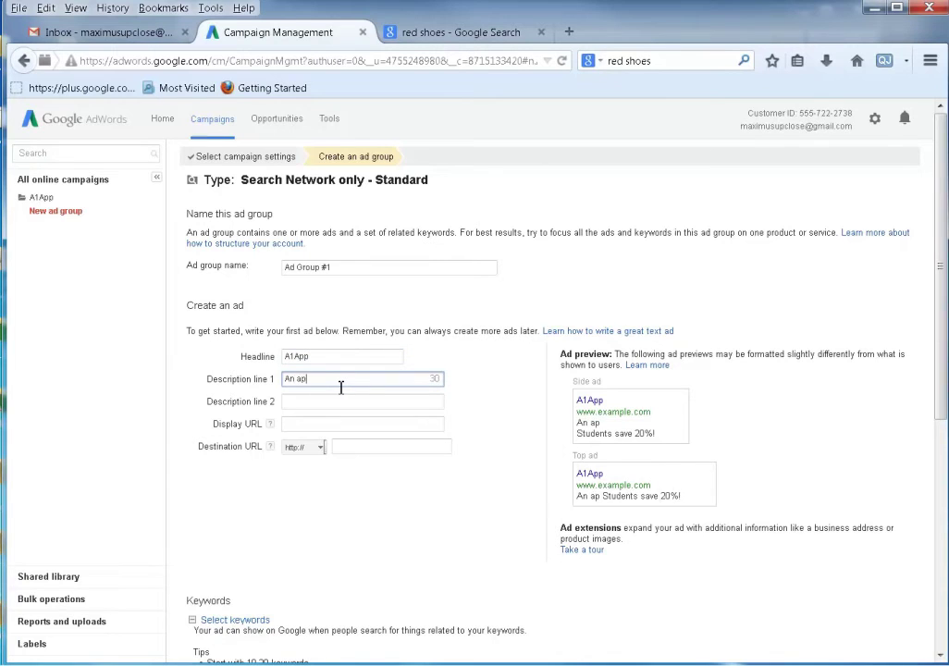
pyautogui.write('p to hjelp')
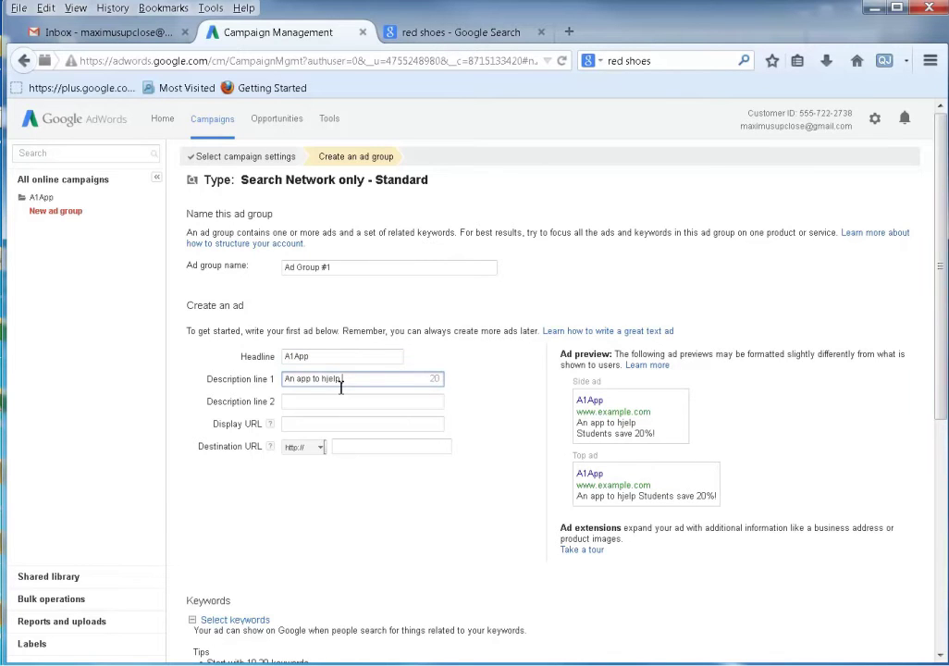
pyautogui.press('BackSpace')
pyautogui.press('BackSpace')
pyautogui.press('BackSpace')
pyautogui.press('BackSpace')
pyautogui.press('BackSpace')
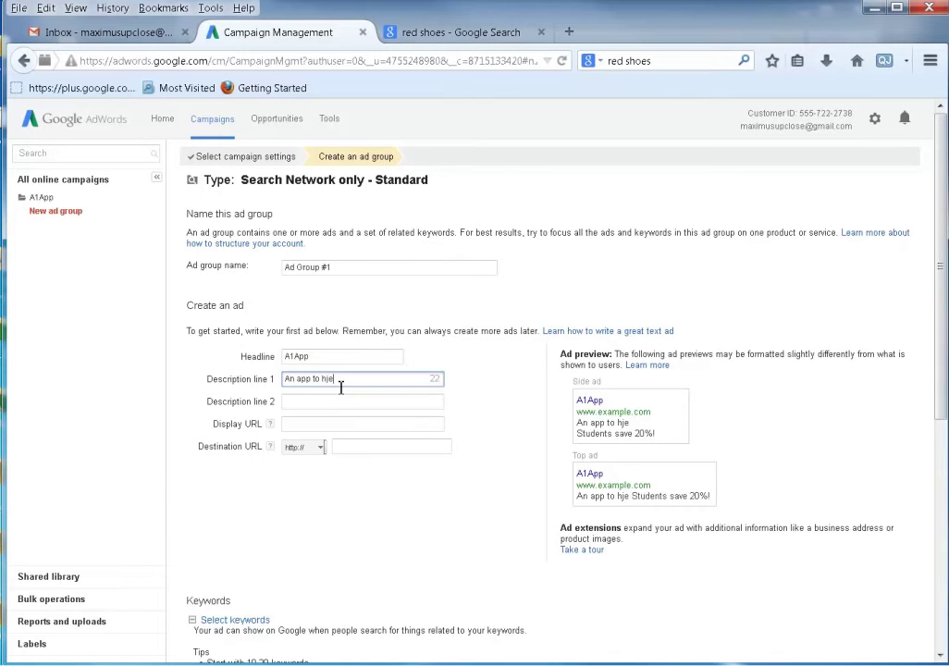
pyautogui.write('elp ')
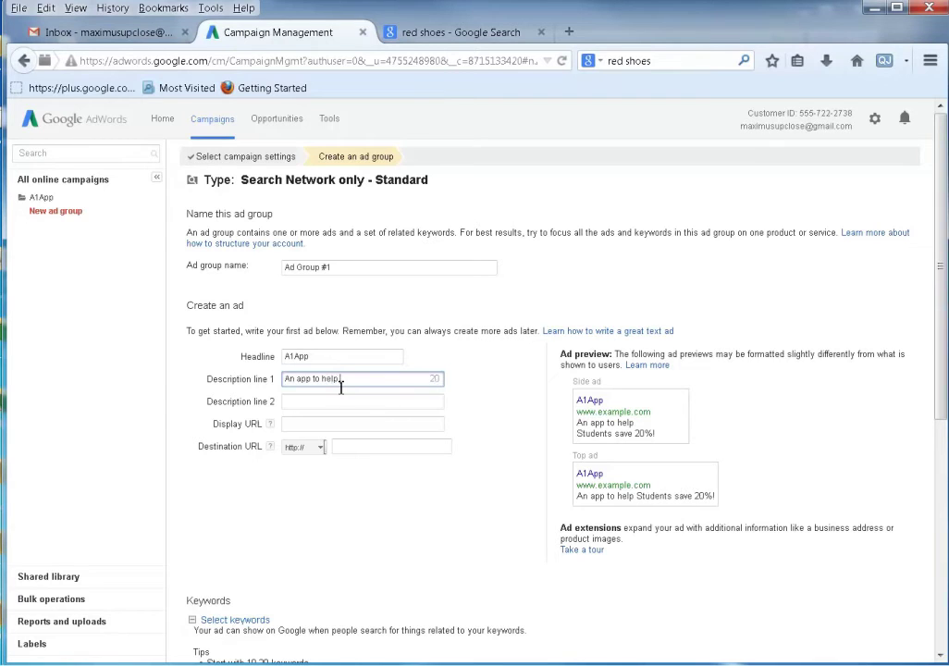
pyautogui.write('esitimat')
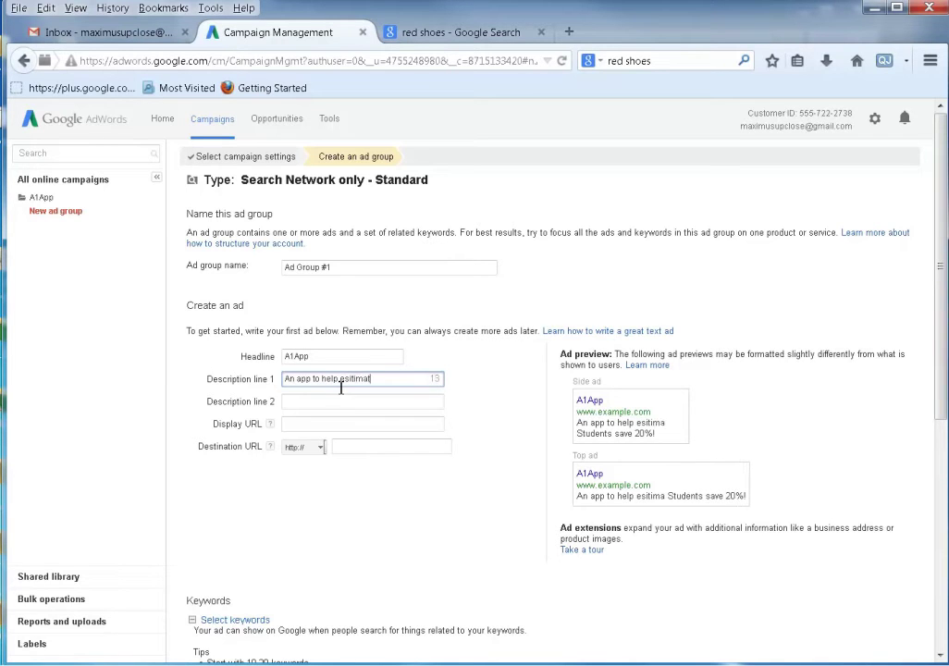
pyautogui.write('e website expenses')
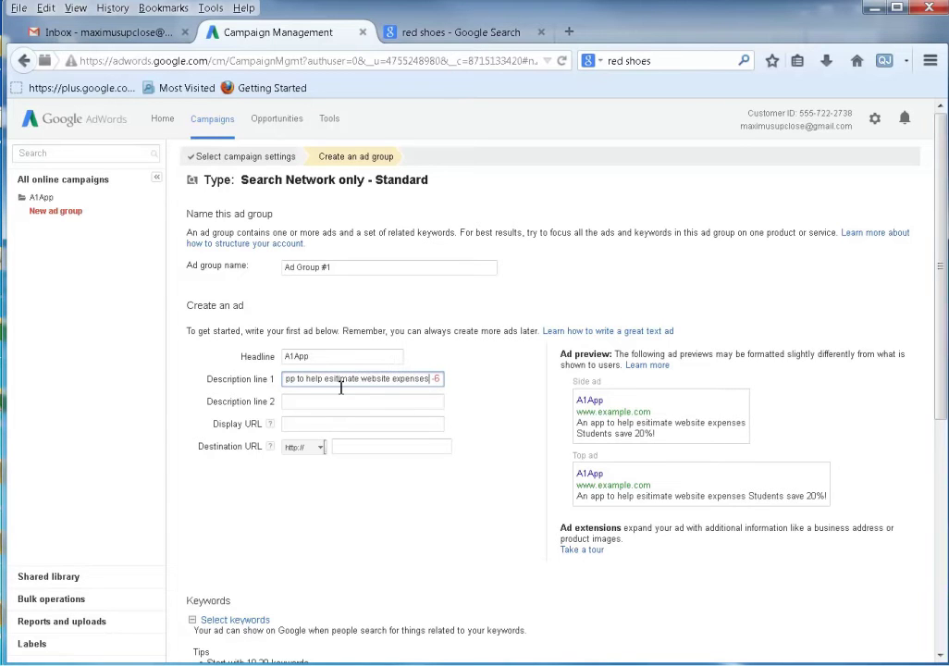
pyautogui.press('BackSpace')
pyautogui.press('BackSpace')
pyautogui.press('BackSpace')
pyautogui.press('BackSpace')
pyautogui.press('BackSpace')
pyautogui.press('BackSpace')
pyautogui.press('BackSpace')
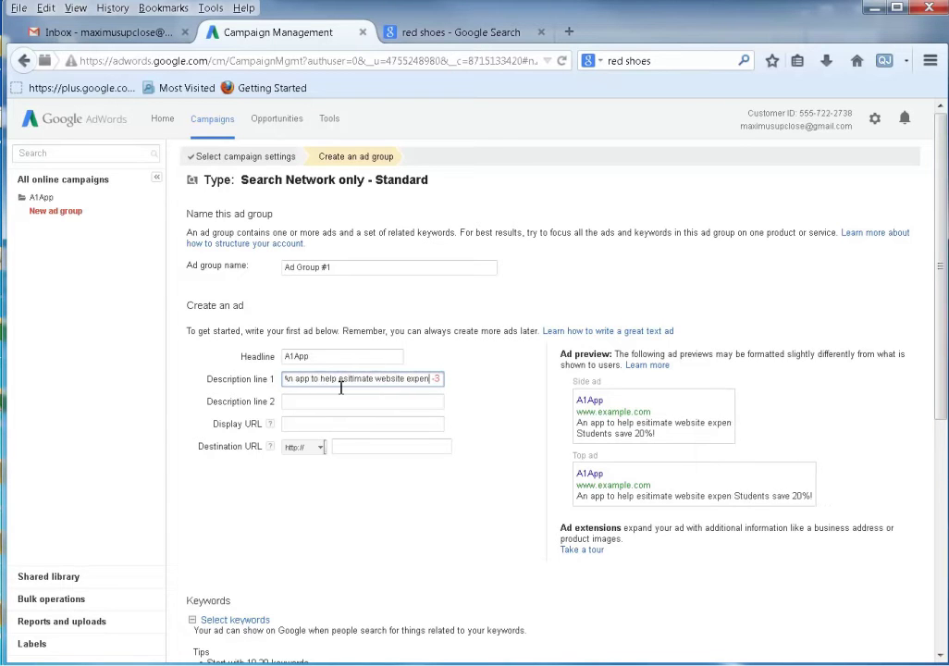
pyautogui.press('BackSpace')
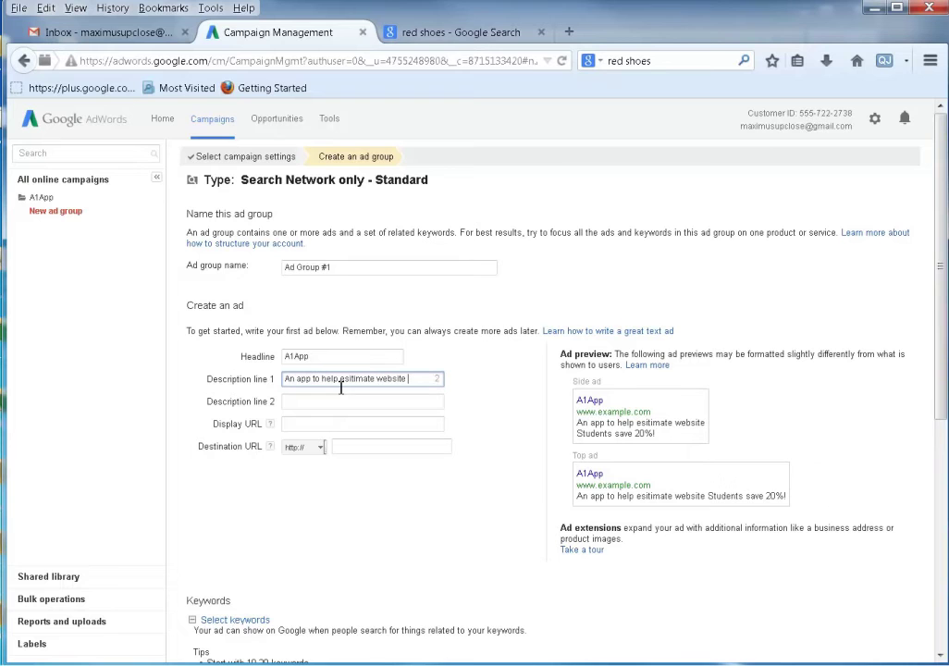
# Fill description line 2 with 'This is really cool'.
pyautogui.click(319, 403)
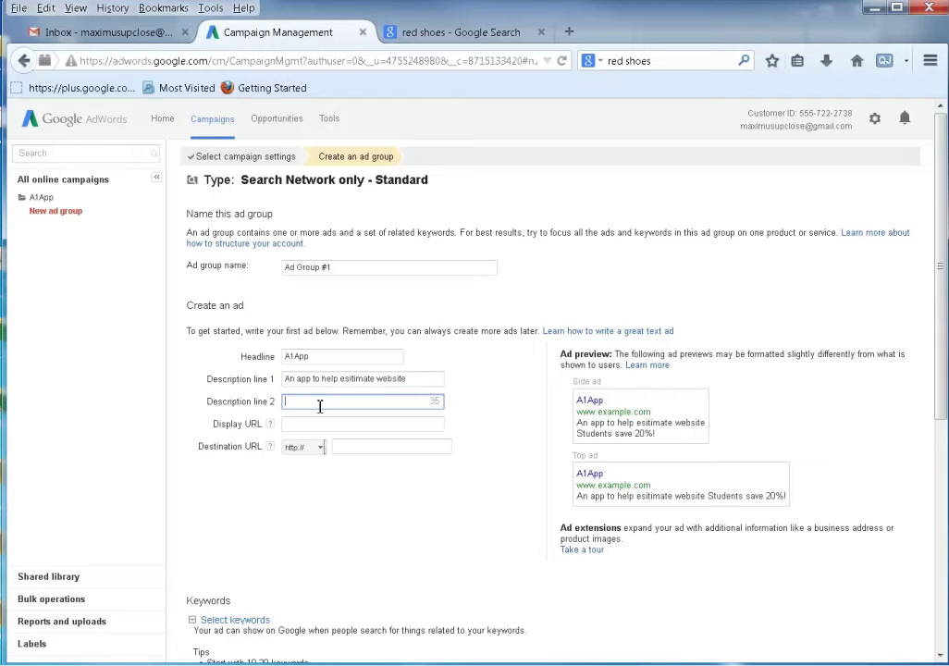
pyautogui.write('This is re')
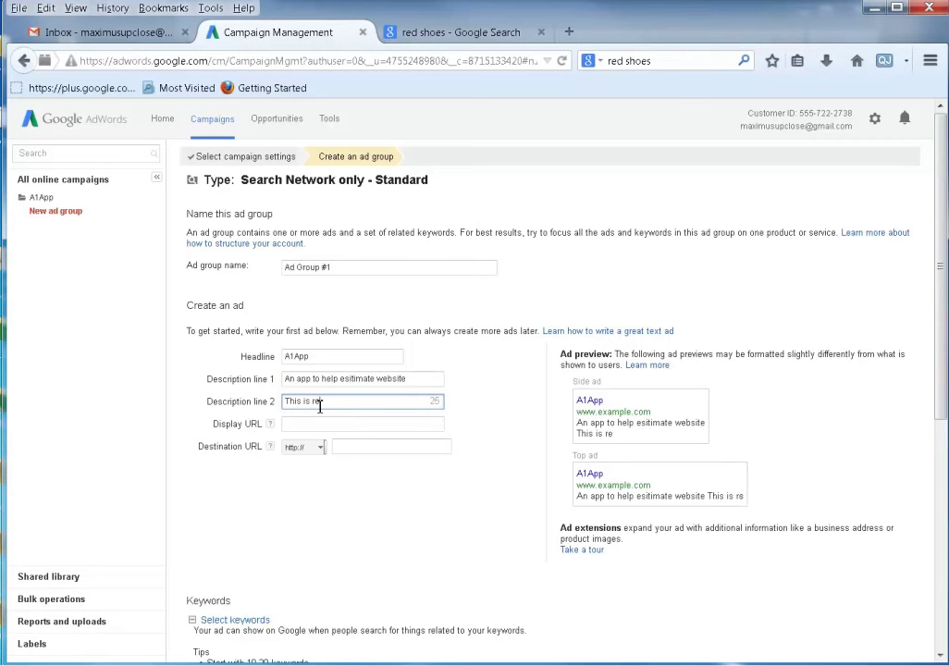
pyautogui.write('ally cool')
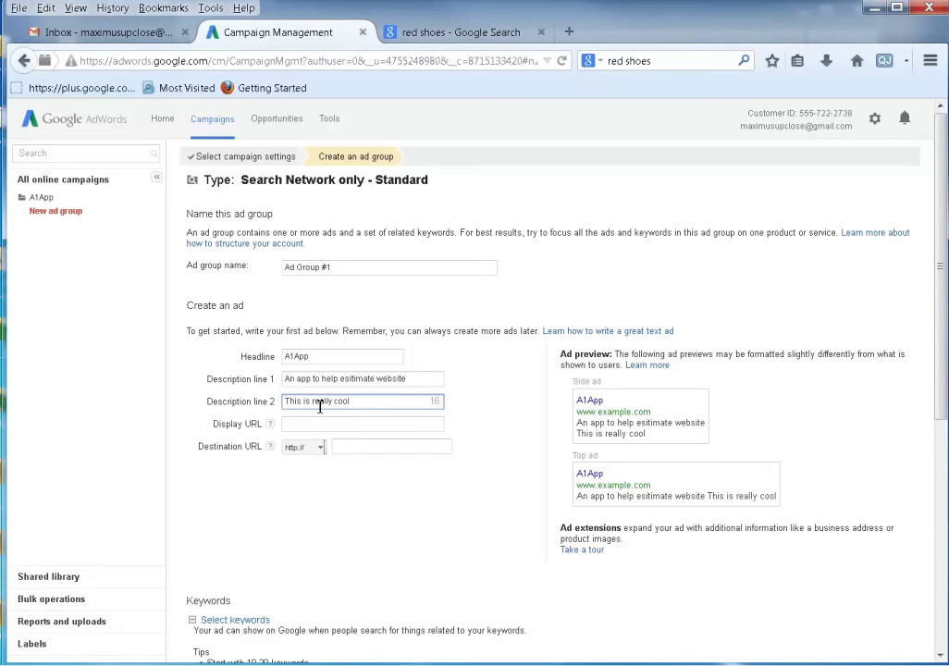
pyautogui.click(313, 426)
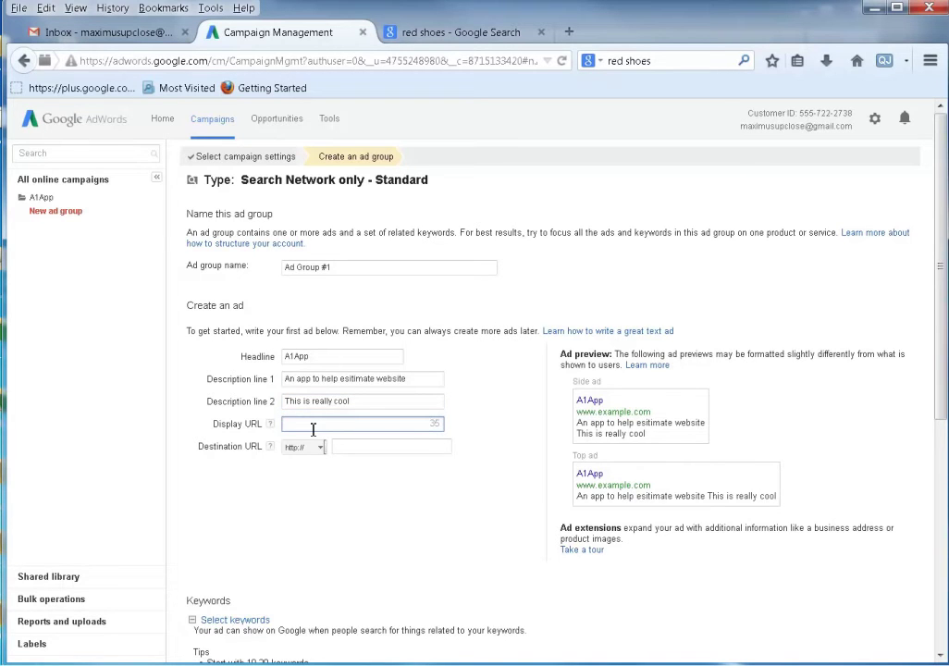
# Set the ad's display URL to a1websitepro.com.
pyautogui.write('htt')
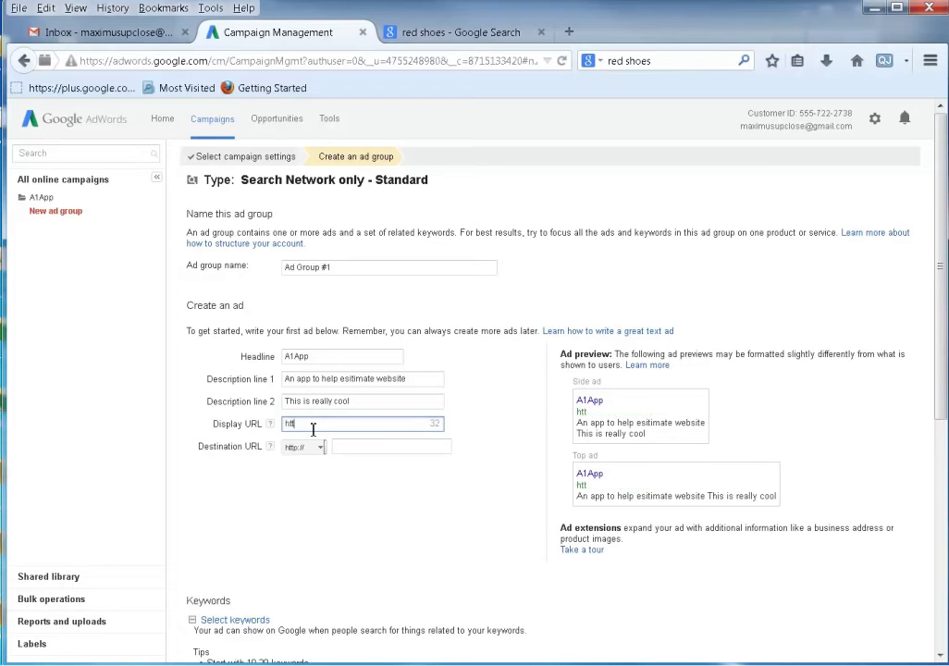
pyautogui.write('ps://a1websitepro.com')
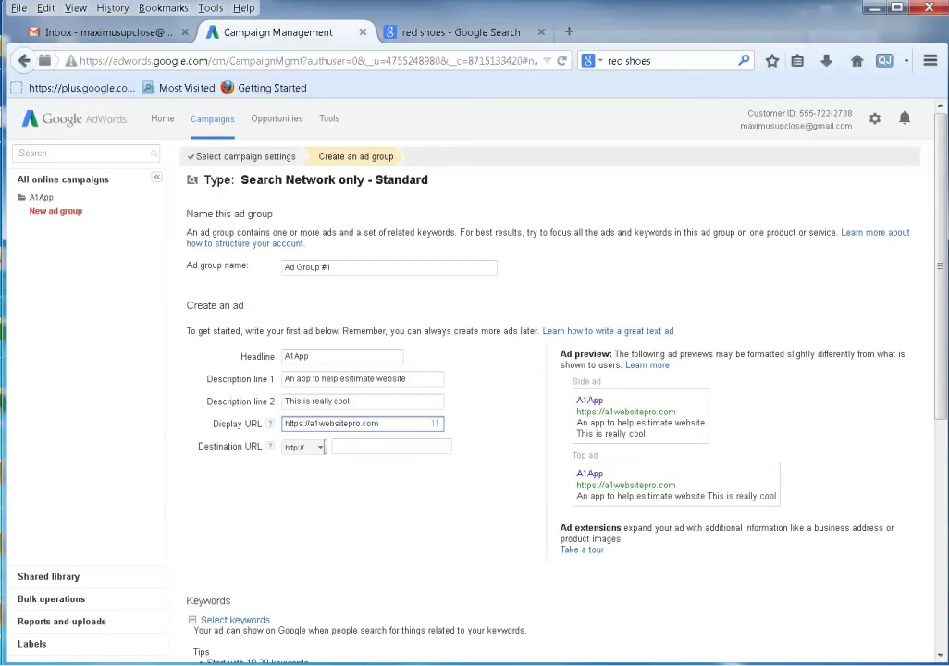
pyautogui.click(324, 446)
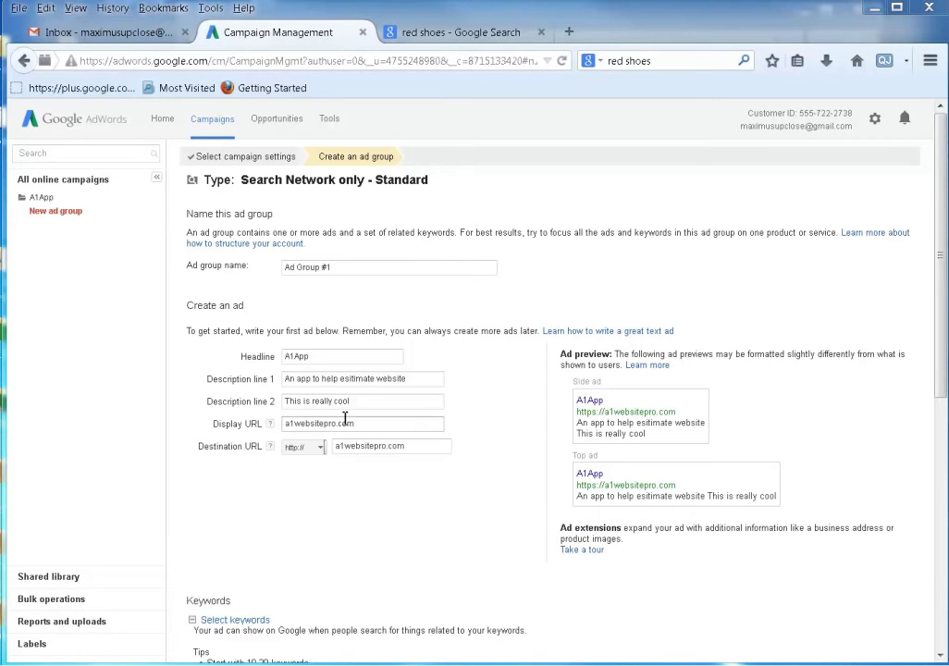
pyautogui.moveTo(361, 428); pyautogui.dragTo(329, 425)
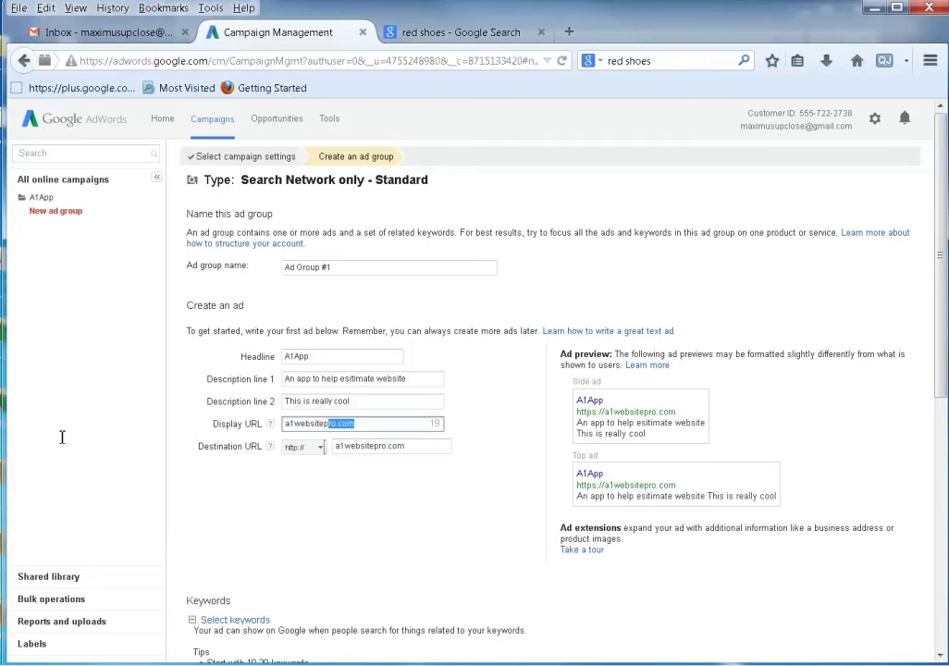
pyautogui.click(423, 447)
pyautogui.hotkey('ctrl', 'a')
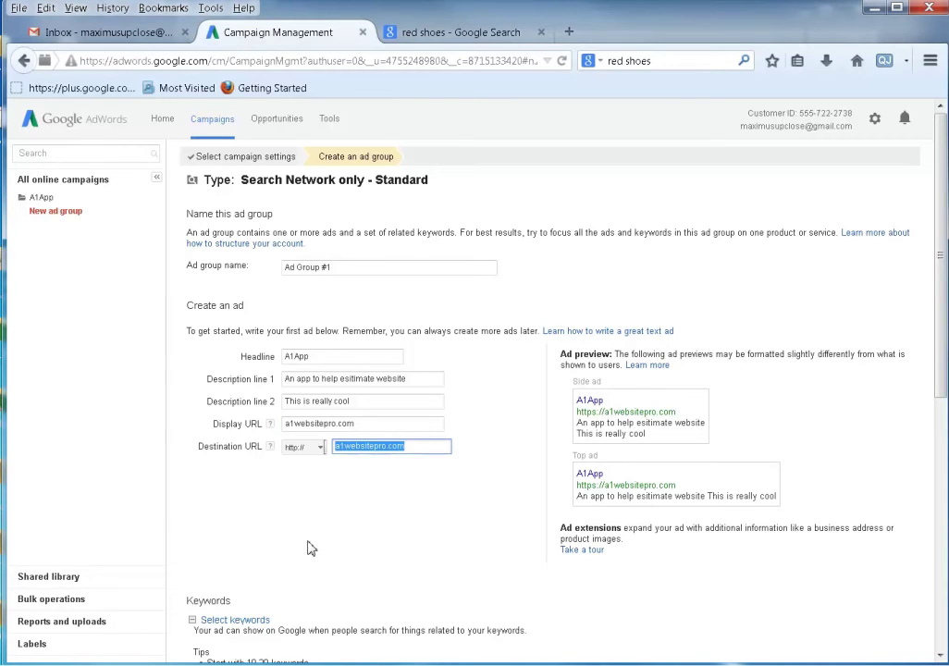
pyautogui.hotkey('ctrl', 'v')
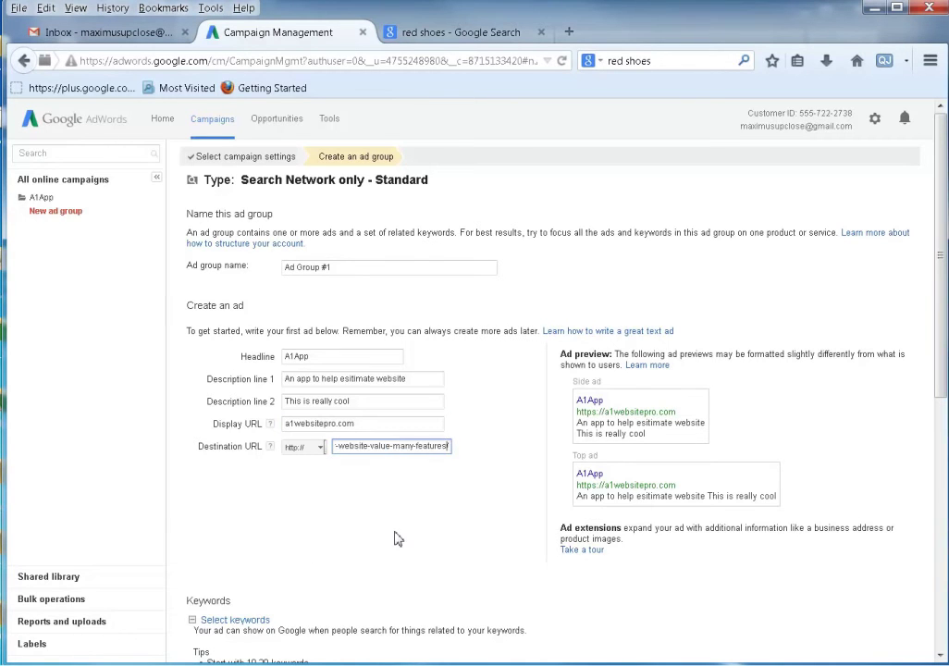
pyautogui.press('Left')
pyautogui.press('Left')
pyautogui.press('Left')
pyautogui.press('Left')
pyautogui.press('Left')
pyautogui.press('Left')
pyautogui.press('Left')
pyautogui.press('Left')
pyautogui.press('Left')
pyautogui.press('Left')
pyautogui.press('Left')
pyautogui.press('Left')
pyautogui.press('Left')
pyautogui.press('Left')
pyautogui.press('Left')
pyautogui.press('Left')
pyautogui.press('Left')
pyautogui.press('Left')
pyautogui.press('Left')
pyautogui.press('Left')
pyautogui.press('Left')
pyautogui.press('Left')
pyautogui.press('Left')
pyautogui.press('Left')
pyautogui.press('Left')
pyautogui.press('Left')
pyautogui.press('Left')
pyautogui.press('Left')
pyautogui.press('Left')
pyautogui.press('Left')
pyautogui.press('Left')
pyautogui.press('Left')
pyautogui.press('Left')
pyautogui.press('Left')
pyautogui.press('Left')
pyautogui.press('Left')
pyautogui.press('Left')
pyautogui.press('Left')
pyautogui.press('Left')
pyautogui.press('Left')
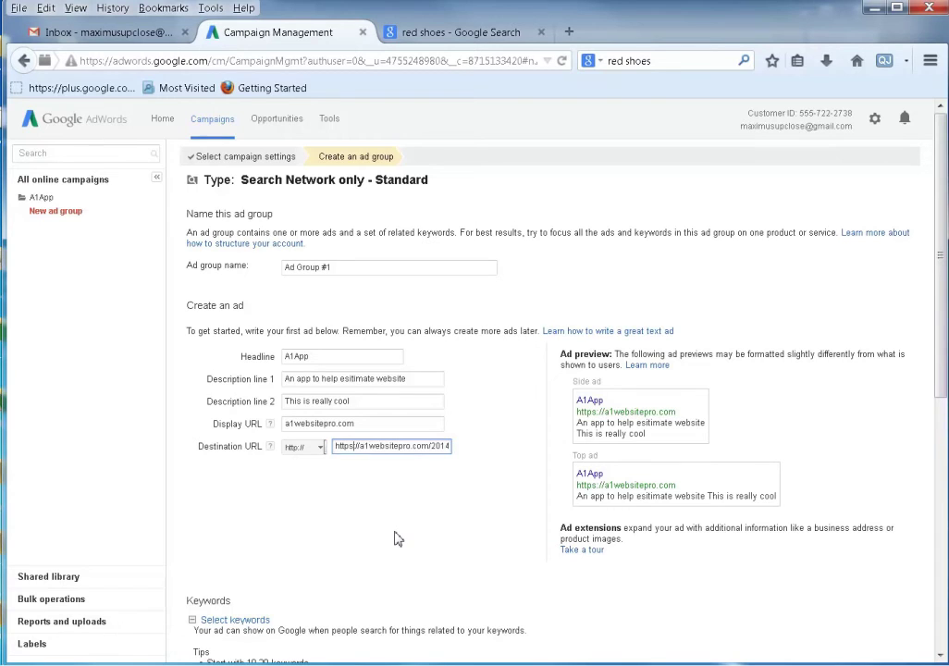
pyautogui.press('Delete')
pyautogui.press('Delete')
pyautogui.press('Delete')
pyautogui.press('Delete')
pyautogui.press('Delete')
pyautogui.press('Delete')
pyautogui.press('Delete')
pyautogui.press('Delete')
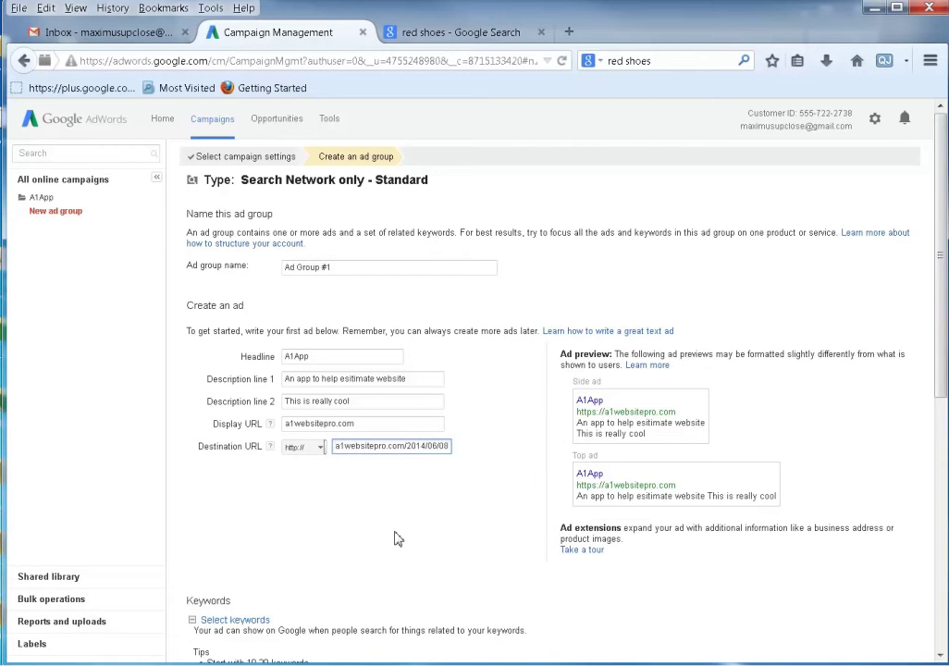
pyautogui.click(317, 448)
pyautogui.click(314, 470)
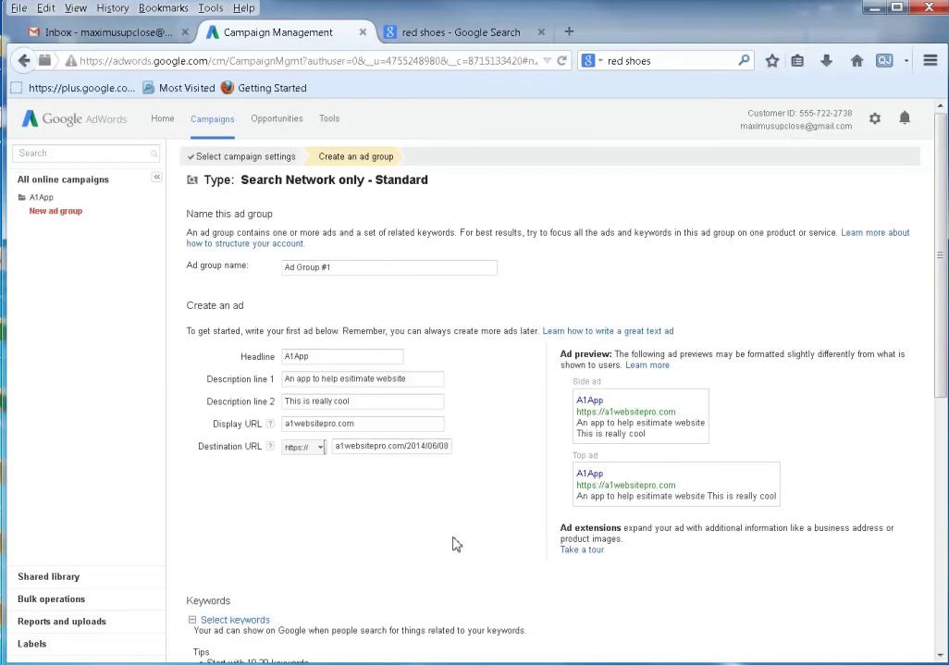
# Add all App Development keyword suggestions to the new ad group.
pyautogui.scroll(-3, 448, 541)
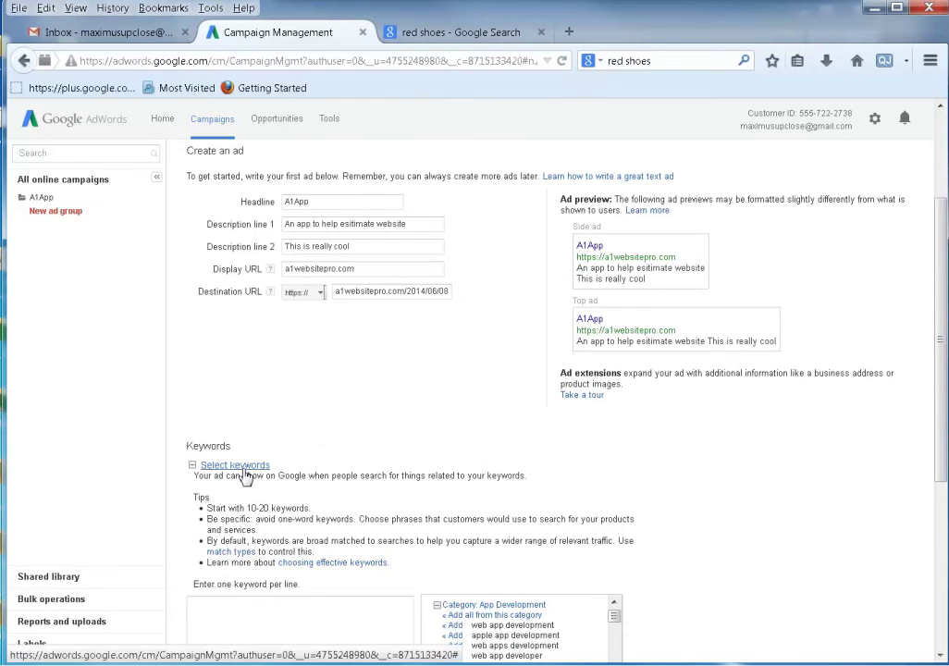
pyautogui.scroll(-3, 324, 518)
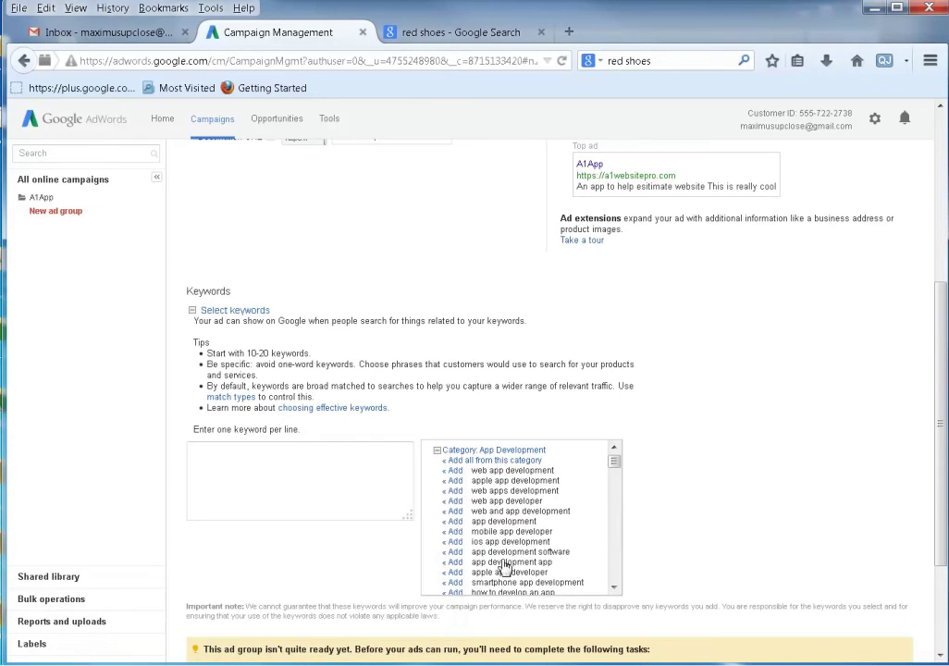
pyautogui.scroll(-3, 532, 522)
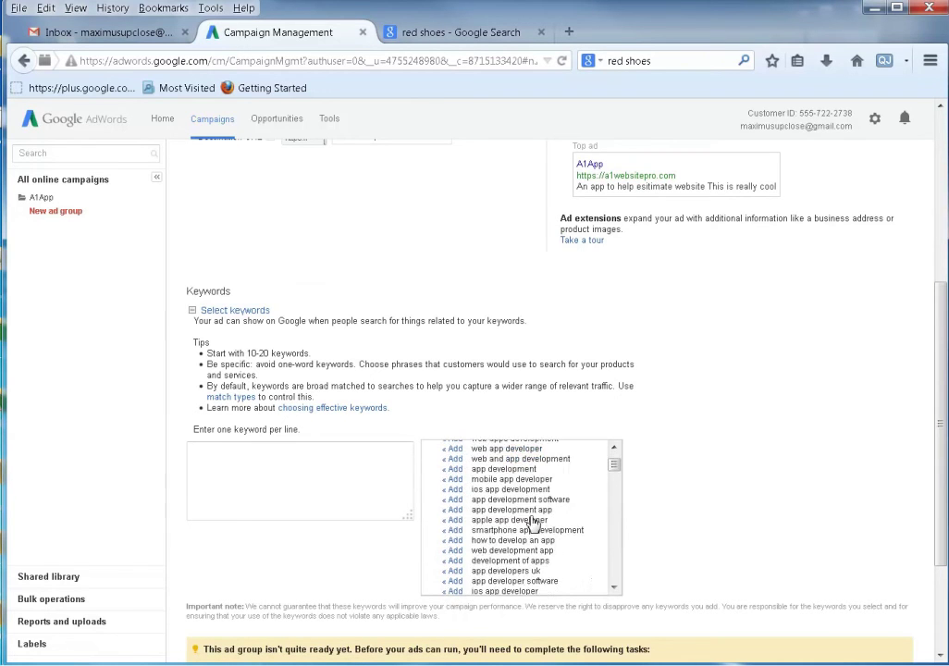
pyautogui.scroll(3, 598, 539)
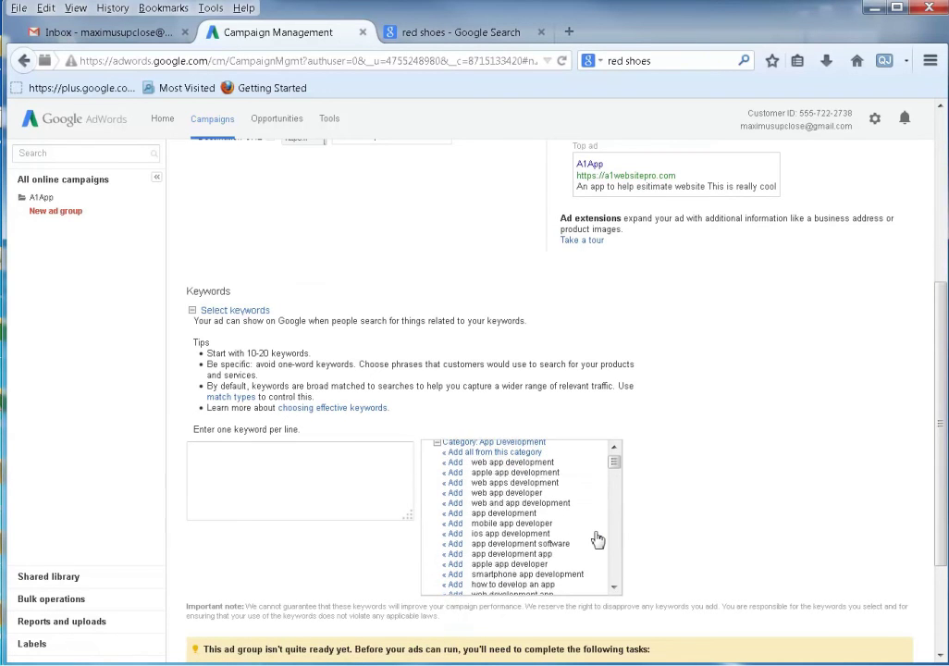
pyautogui.click(505, 460)
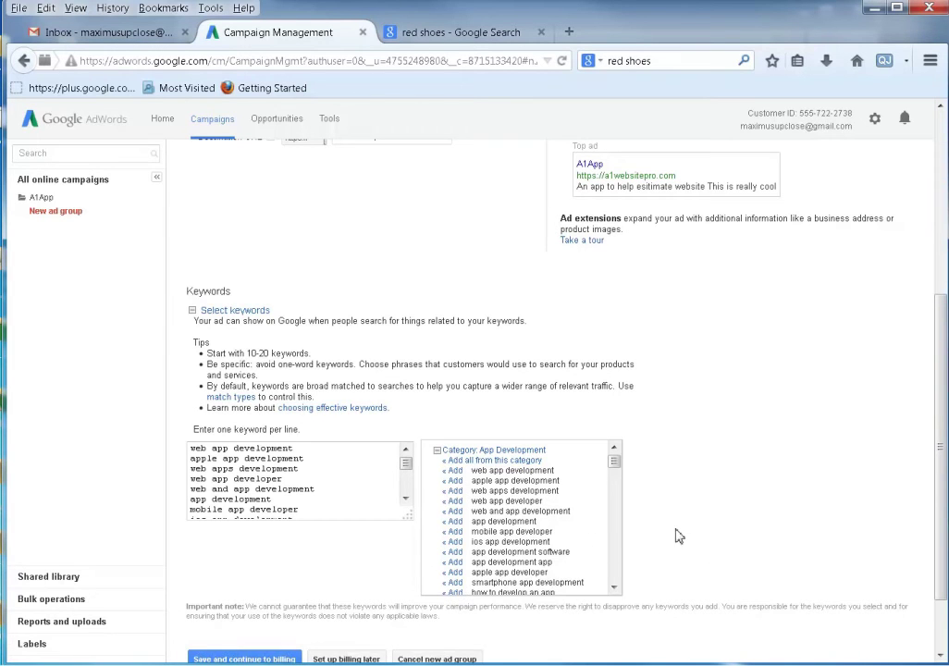
# Save the ad group and continue to billing.
pyautogui.scroll(-2, 678, 537)
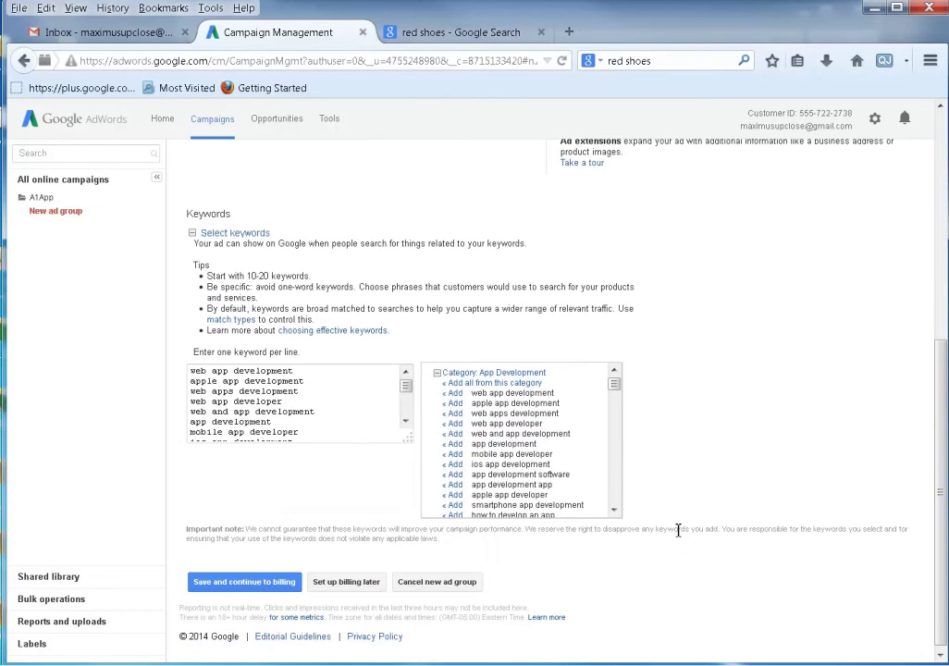
pyautogui.scroll(8, 678, 532)
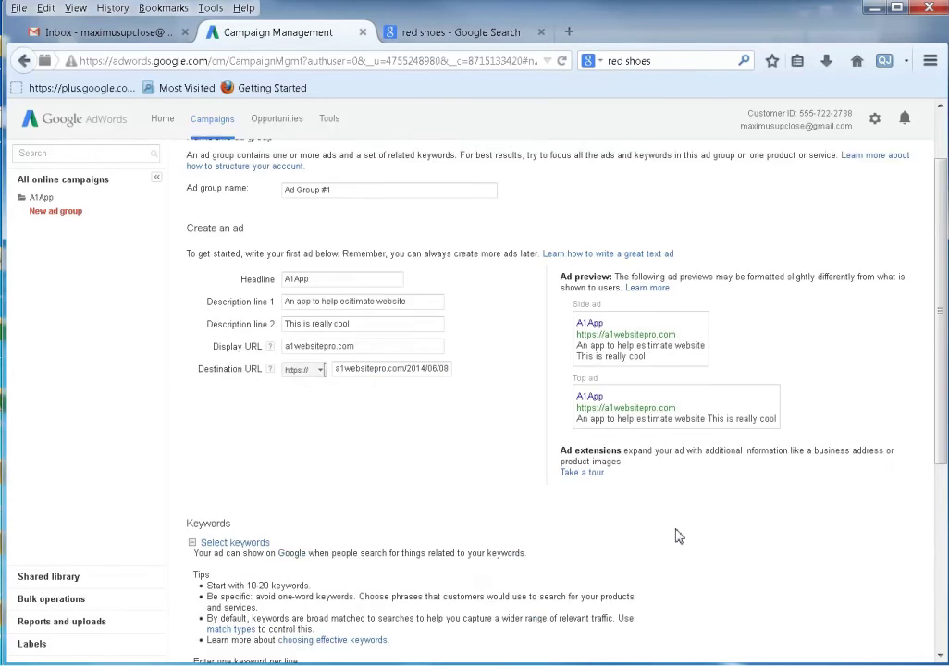
pyautogui.scroll(-6, 678, 534)
pyautogui.scroll(-2, 675, 537)
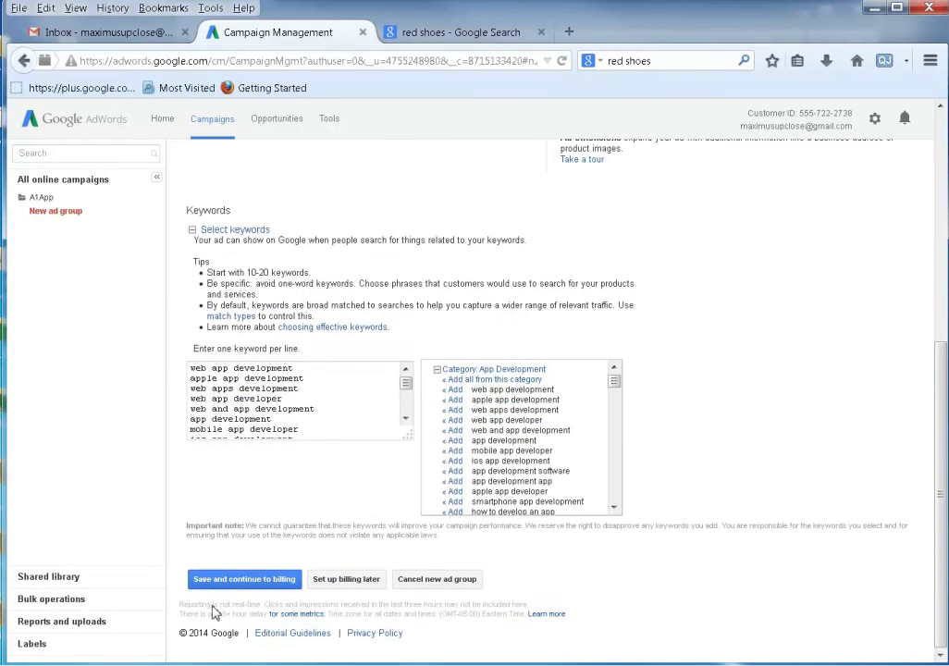
pyautogui.click(224, 583)
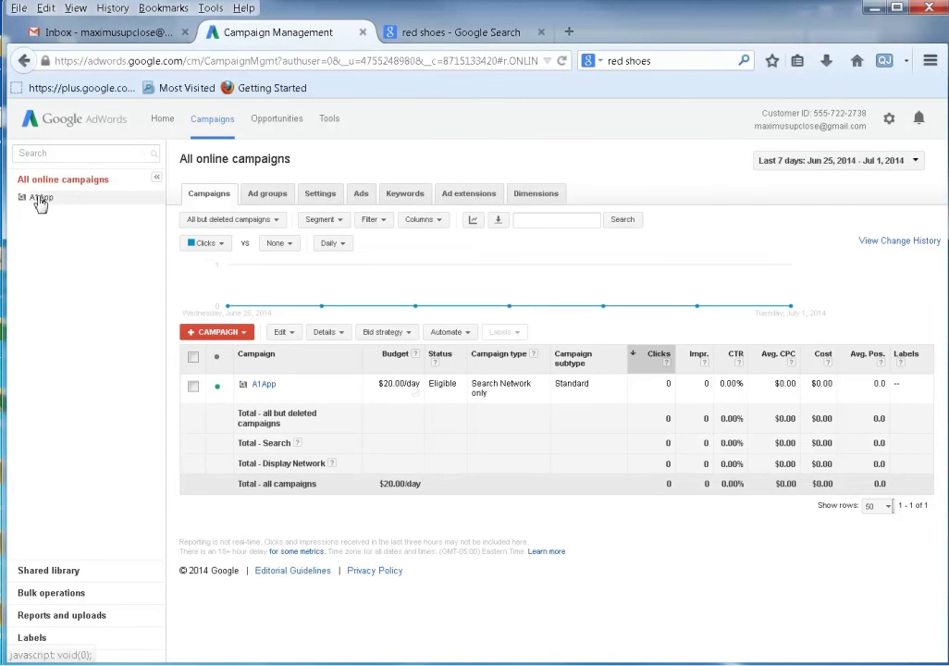
# Wait for the All online campaigns table to show A1App Eligible at $20.00/day, Search Network only.
pyautogui.moveTo(234, 386)
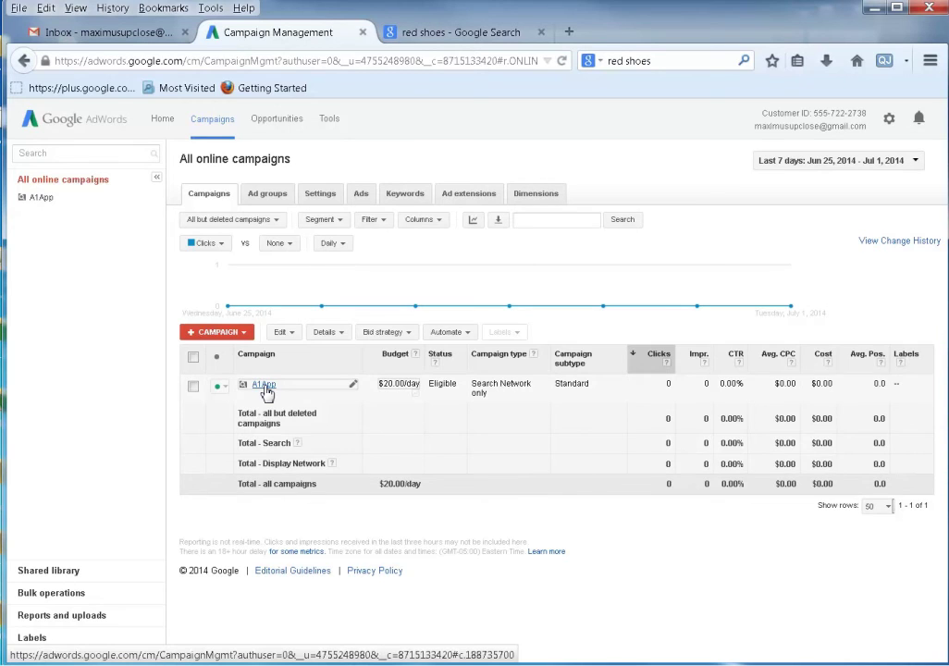
# Look over A1App's keywords and ad extensions, then open its Ad Group #1.
pyautogui.click(265, 385)
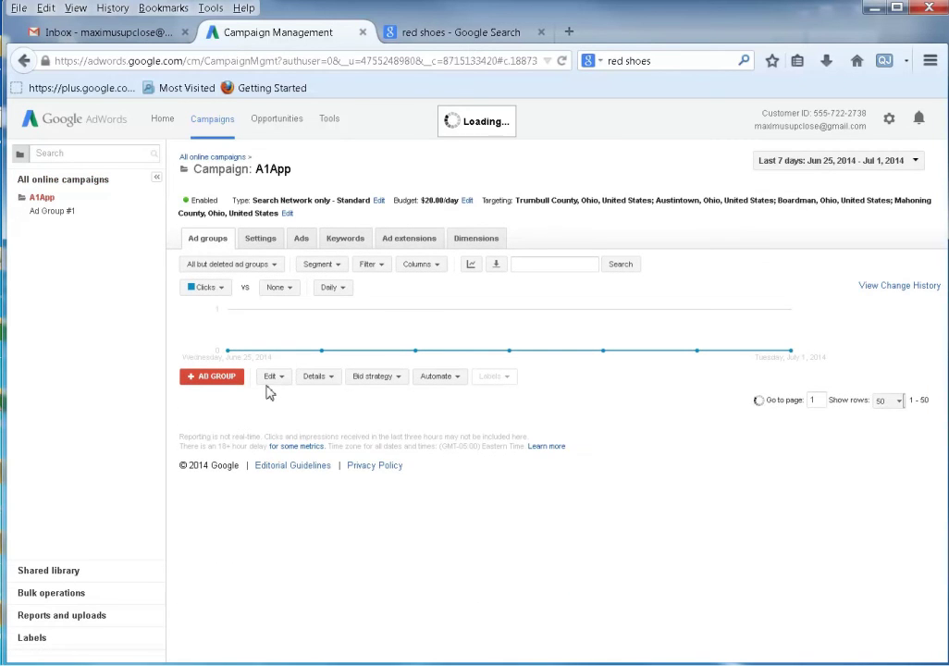
pyautogui.click(339, 240)
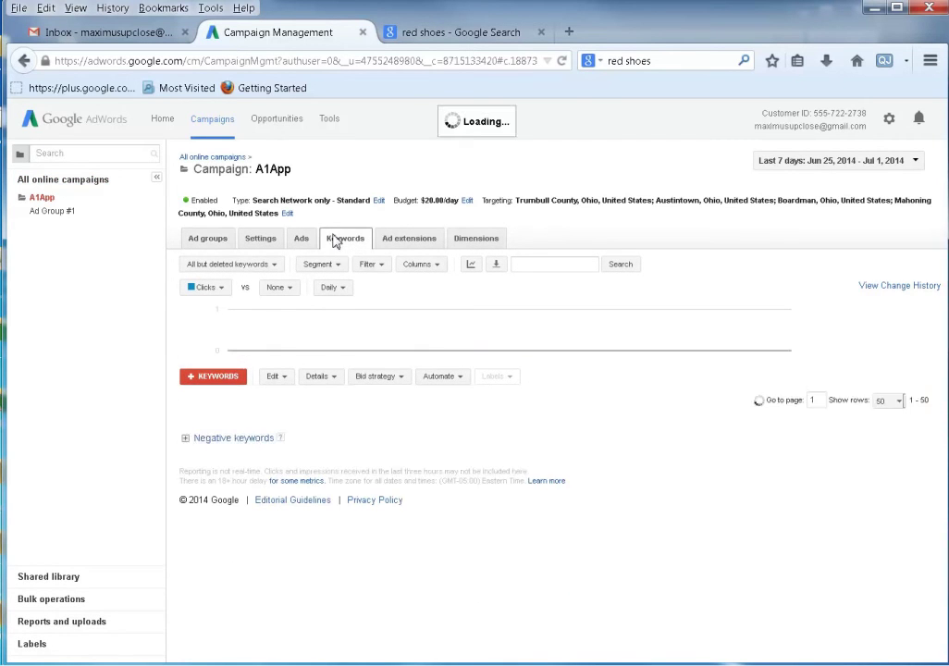
pyautogui.click(413, 241)
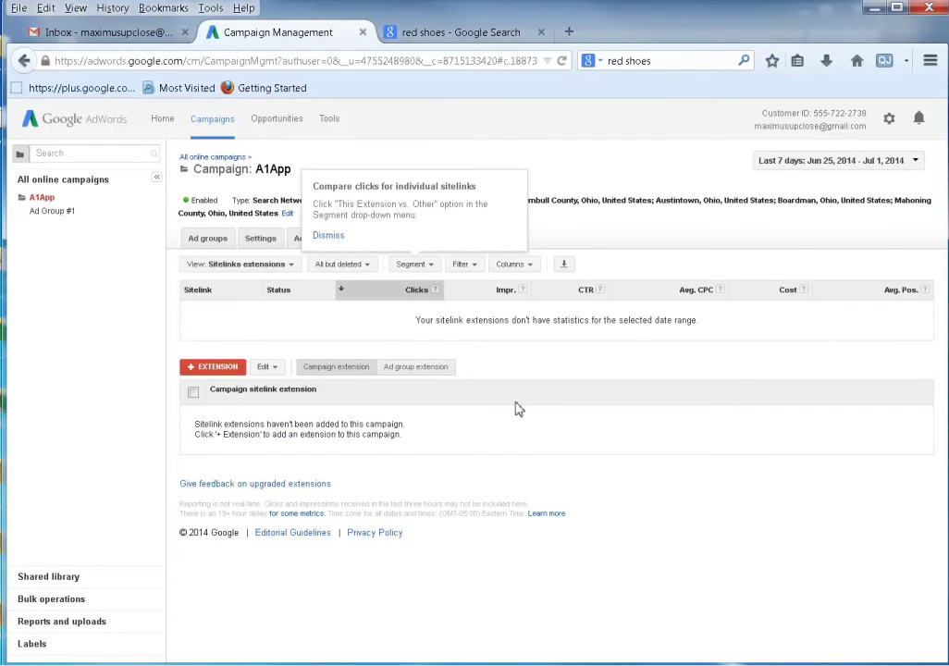
pyautogui.click(324, 235)
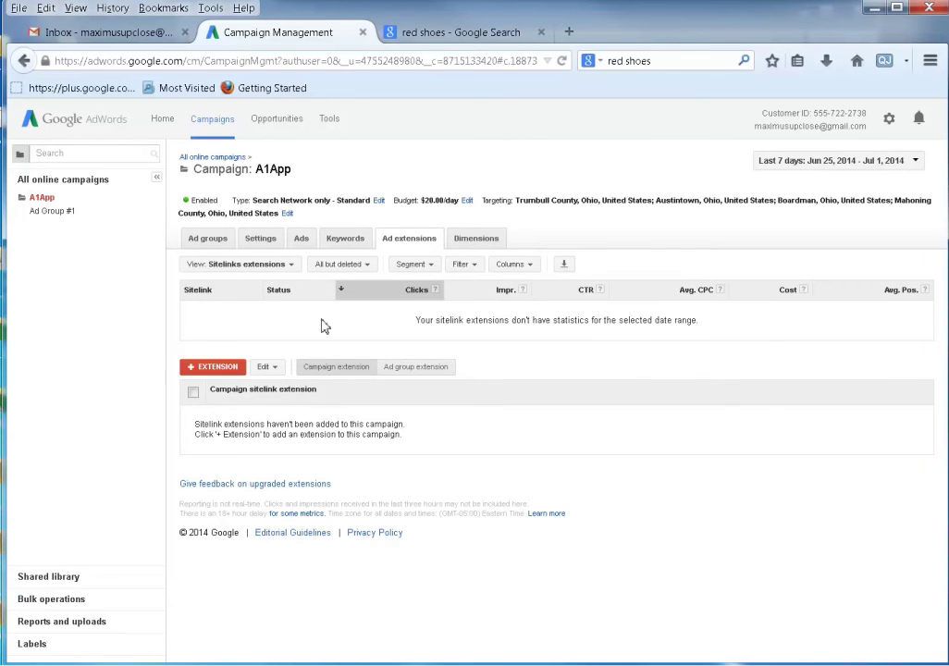
pyautogui.click(45, 214)
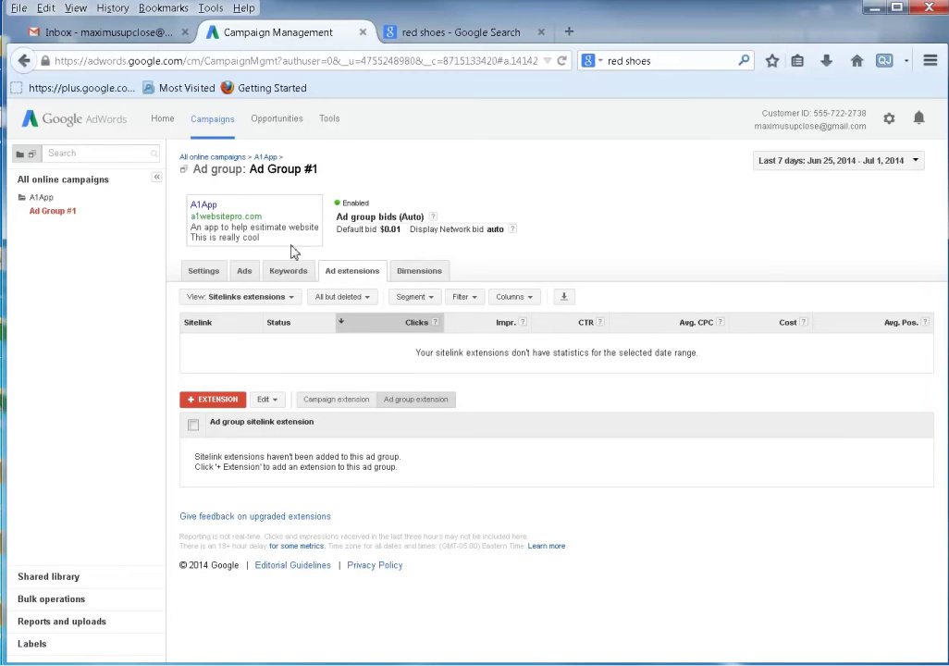
# Review Ad Group #1's single text ad and 52 keywords, leaving the 'All but deleted keywords' filter unchanged.
pyautogui.click(240, 275)
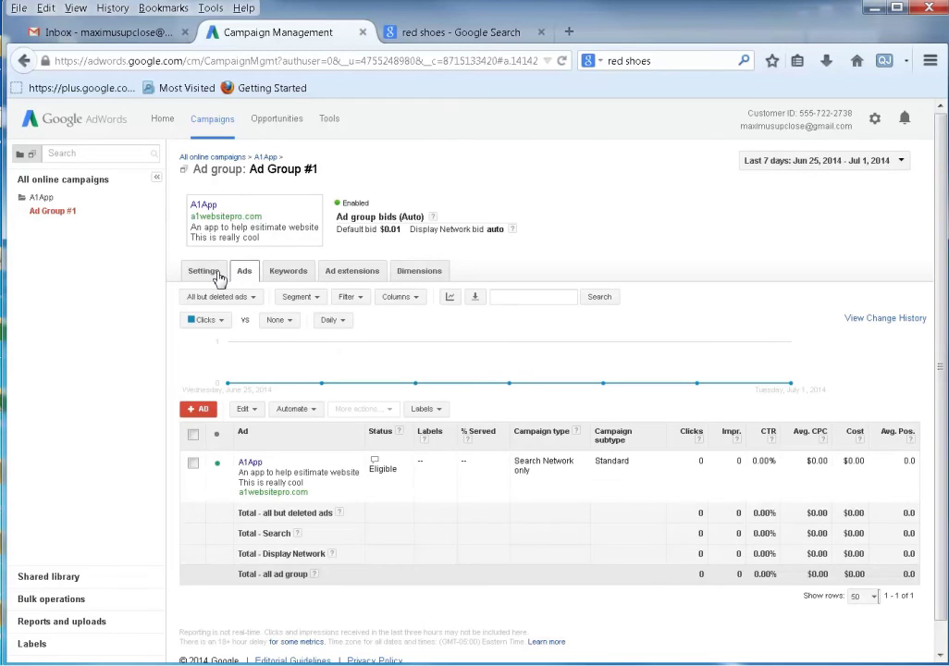
pyautogui.click(277, 277)
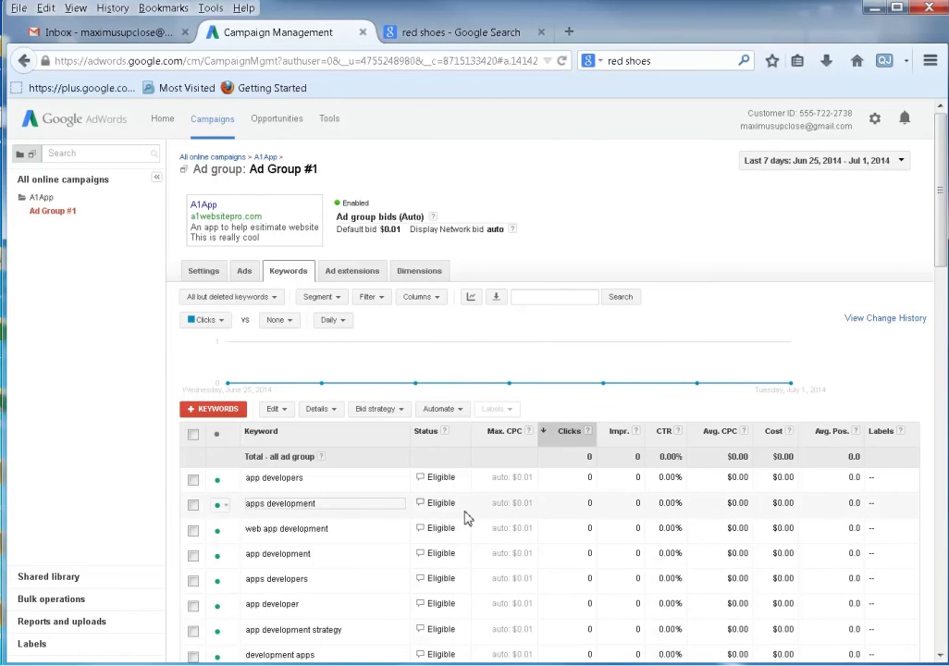
pyautogui.scroll(-15, 472, 511)
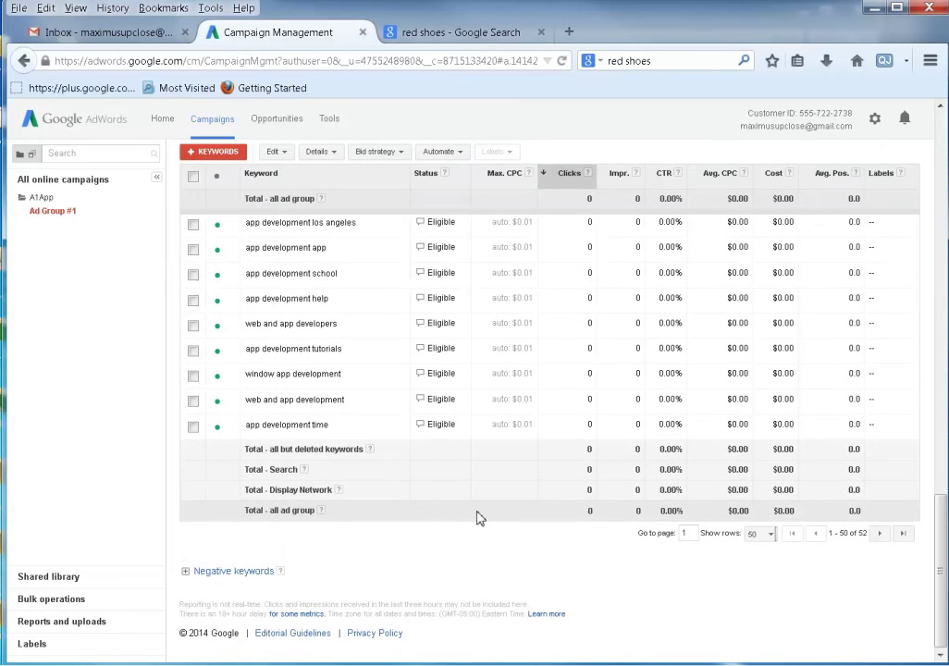
pyautogui.scroll(15, 479, 552)
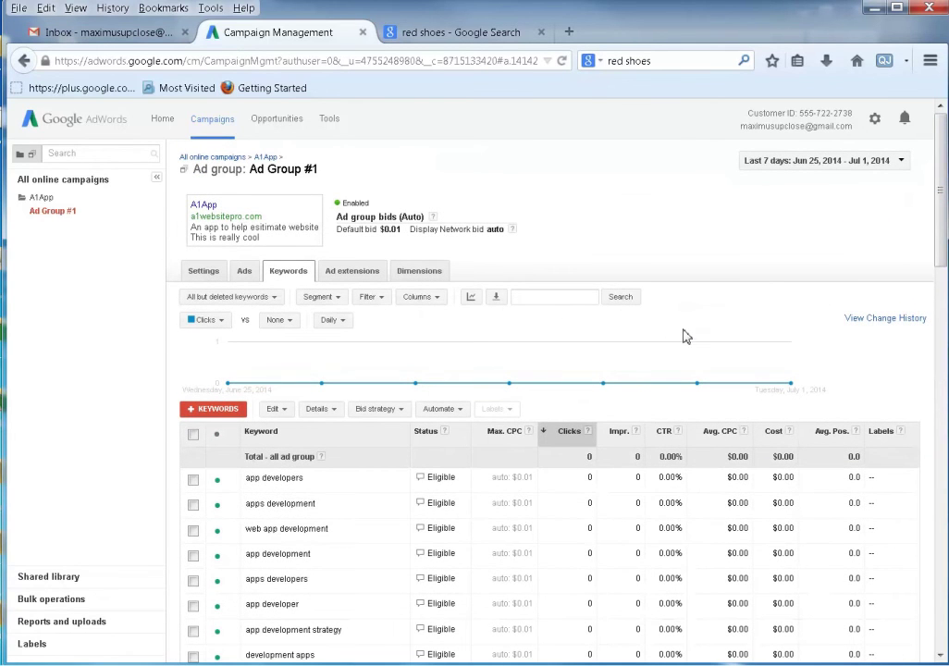
pyautogui.click(265, 297)
pyautogui.click(266, 297)
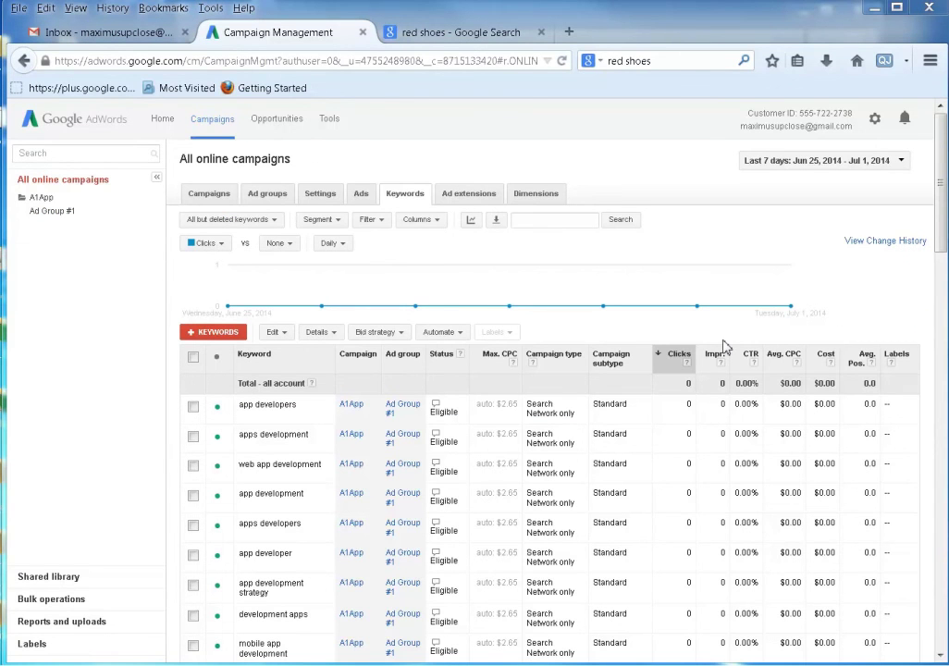
# Expand the Negative keywords section below the keyword list, showing ad group and campaign levels.
pyautogui.moveTo(939, 213); pyautogui.dragTo(942, 653)
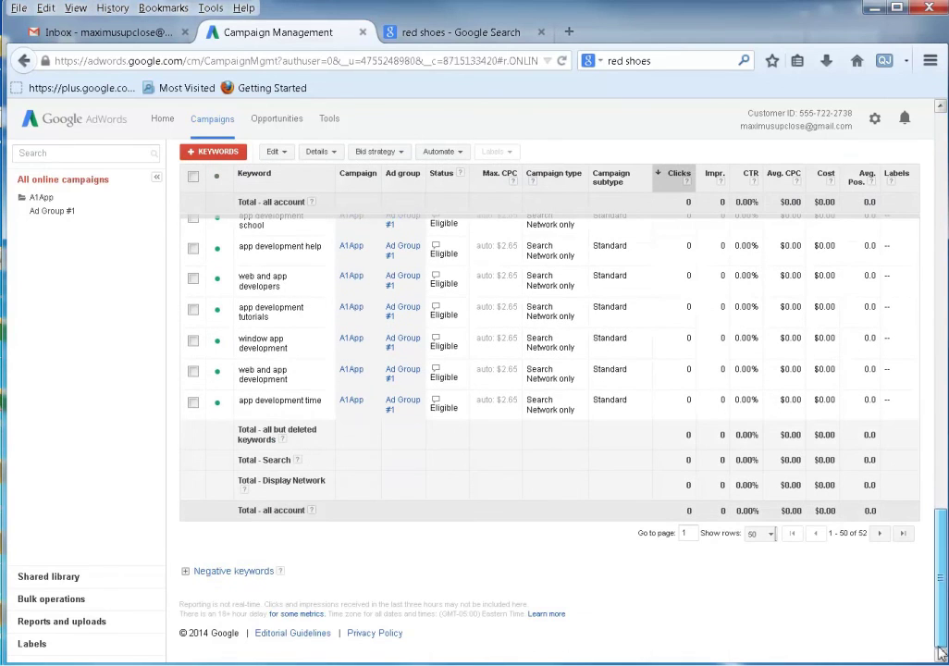
pyautogui.click(207, 570)
pyautogui.scroll(-2, 241, 573)
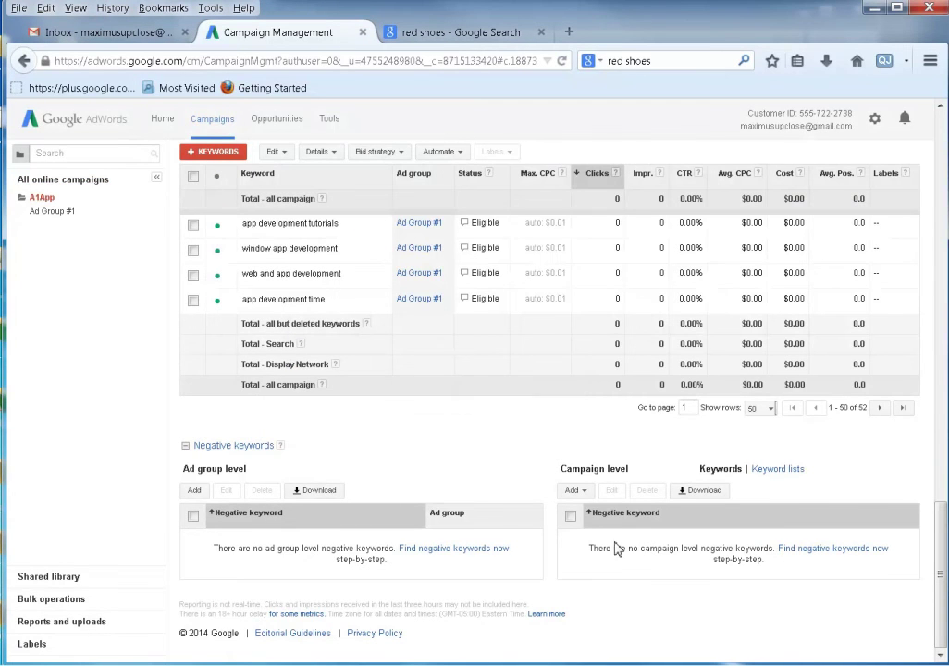
# Save 'websites suck' as an A1App campaign-level negative keyword, correcting its spelling.
pyautogui.click(571, 490)
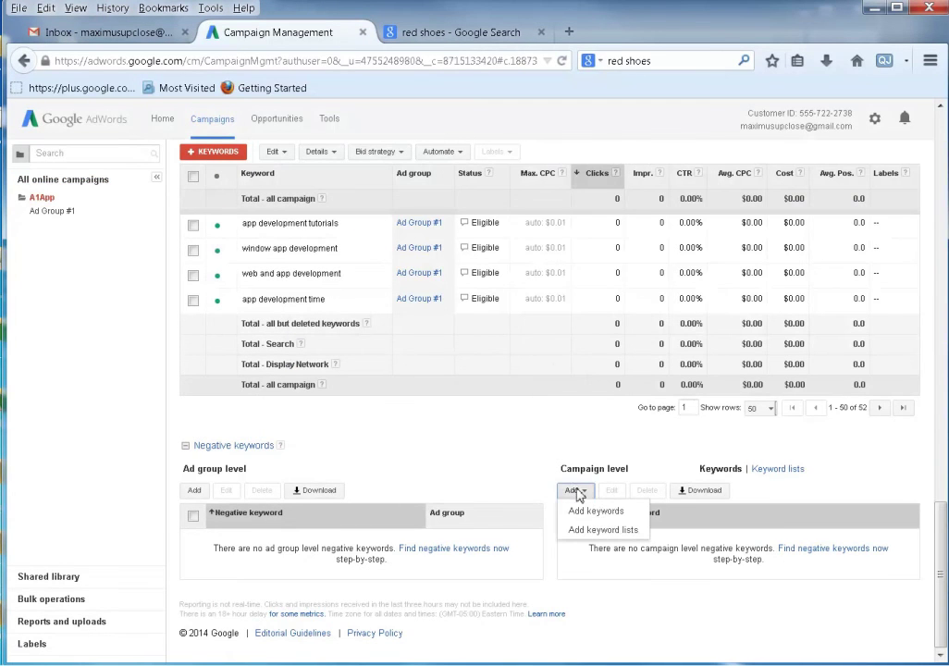
pyautogui.click(584, 511)
pyautogui.click(618, 589)
pyautogui.click(620, 577)
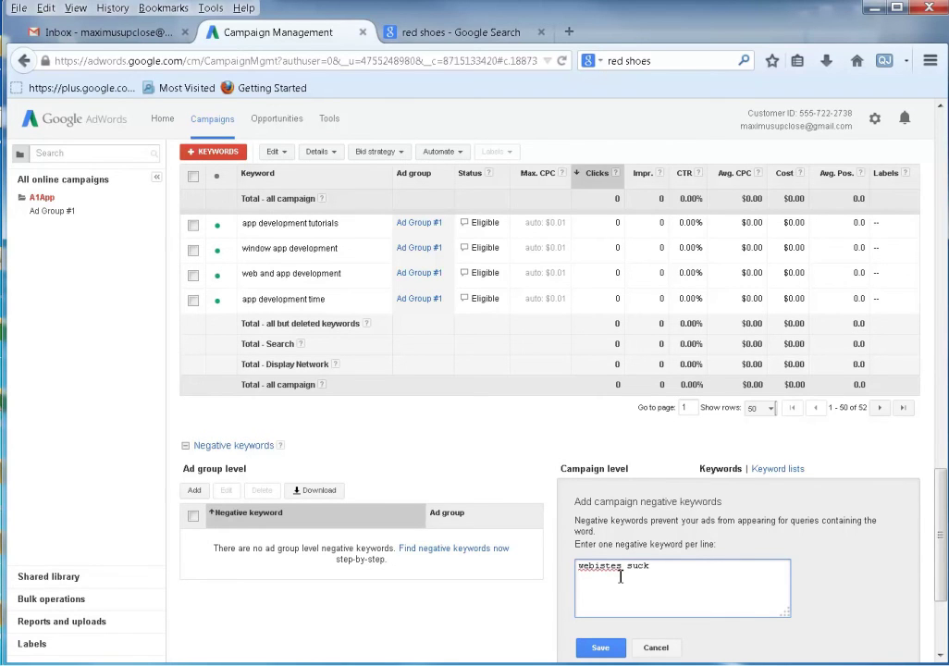
pyautogui.rightClick(594, 564)
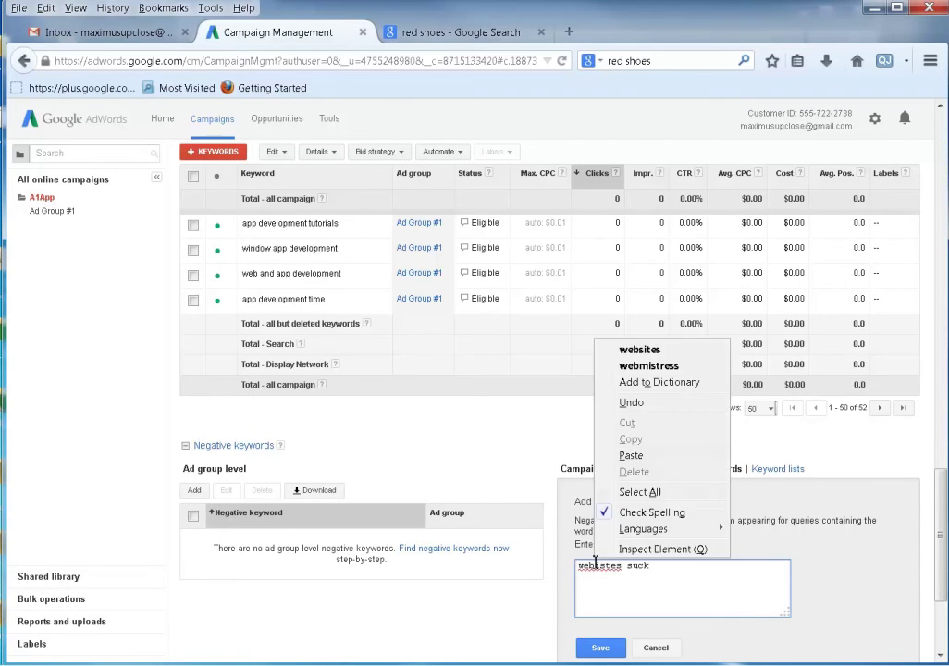
pyautogui.click(664, 351)
pyautogui.click(603, 647)
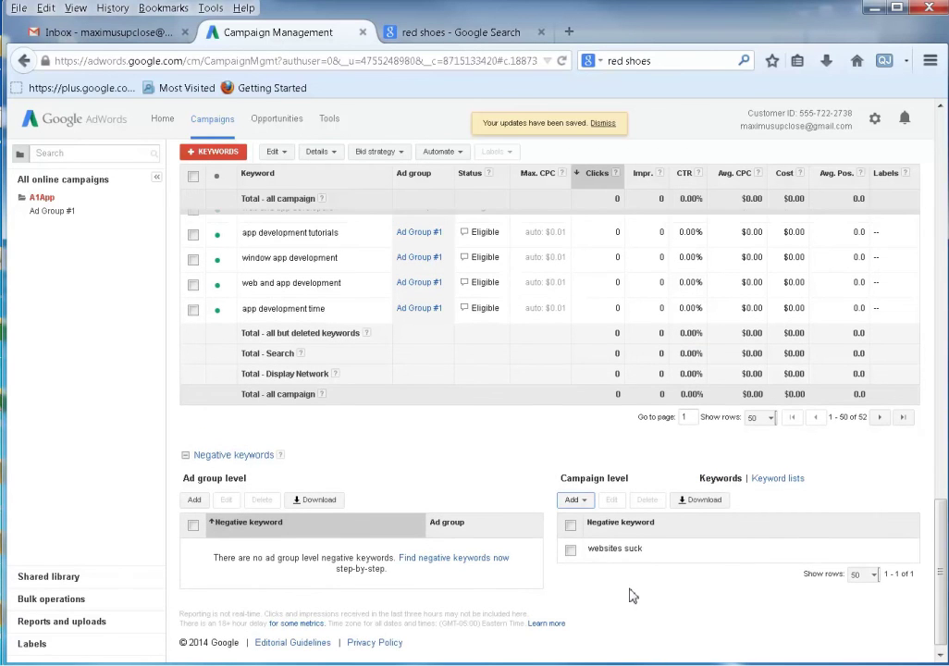
pyautogui.click(579, 501)
pyautogui.click(694, 603)
pyautogui.scroll(10, 490, 389)
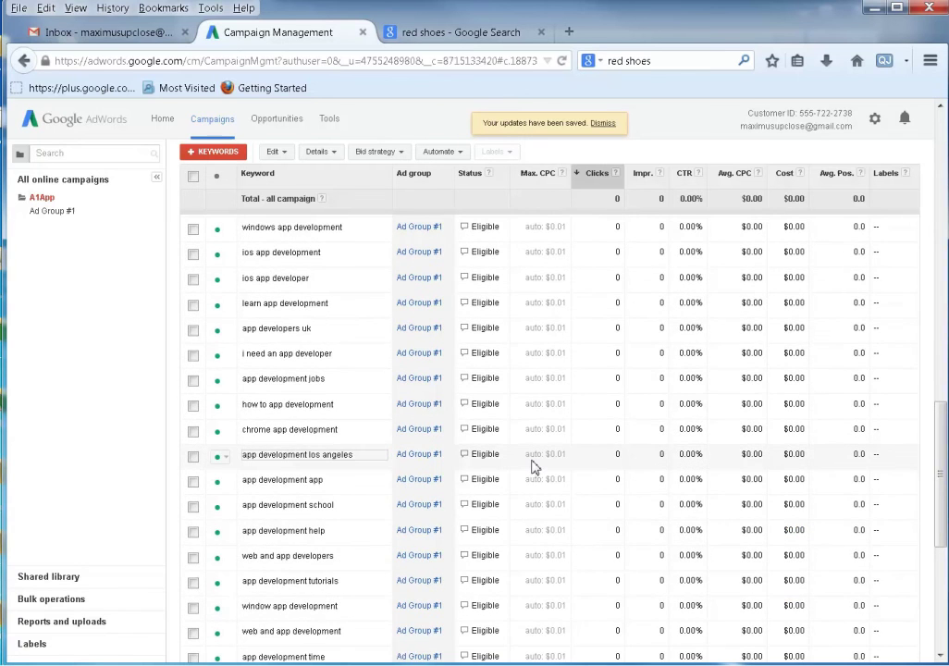
pyautogui.scroll(10, 532, 460)
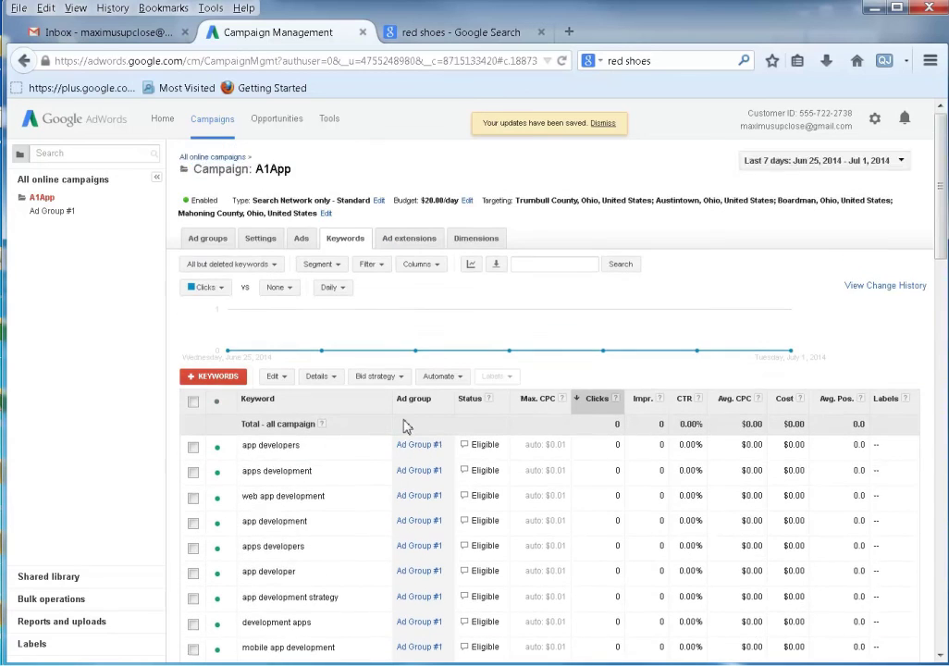
pyautogui.scroll(-1, 394, 492)
pyautogui.scroll(2, 394, 492)
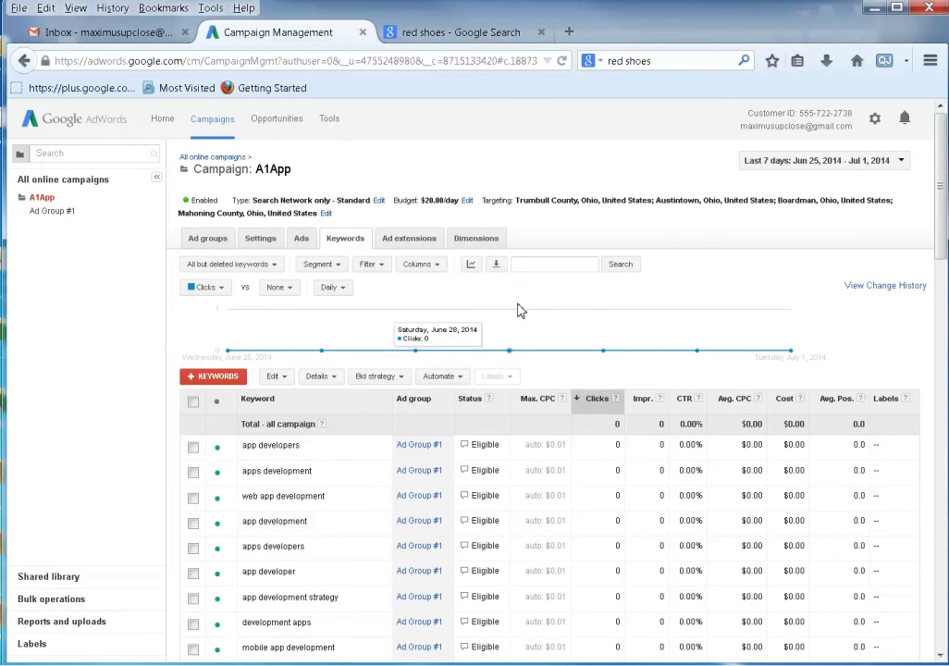
pyautogui.scroll(-1, 361, 513)
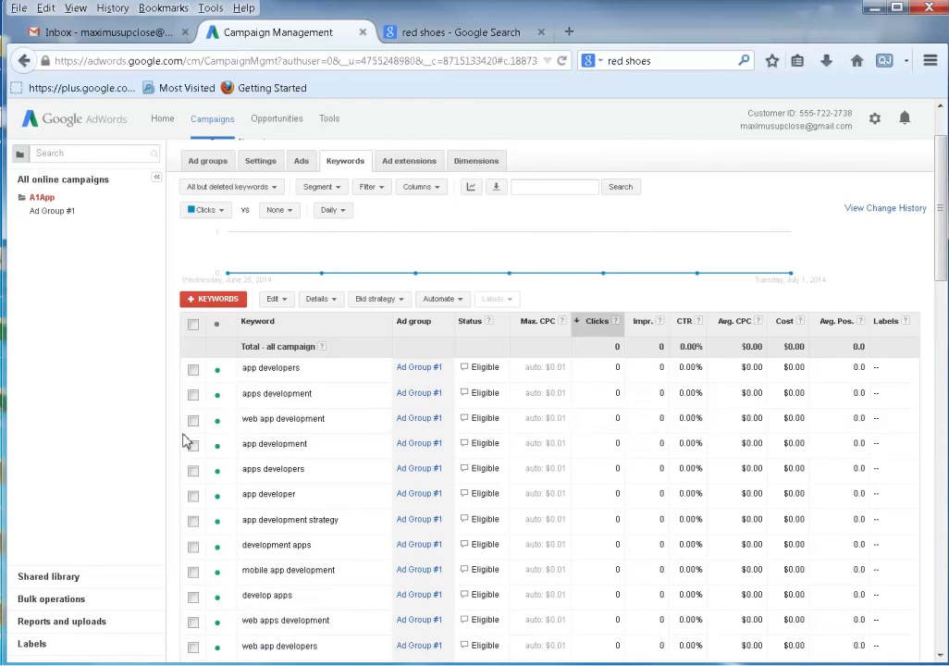
pyautogui.scroll(-1, 463, 450)
pyautogui.scroll(-4, 484, 444)
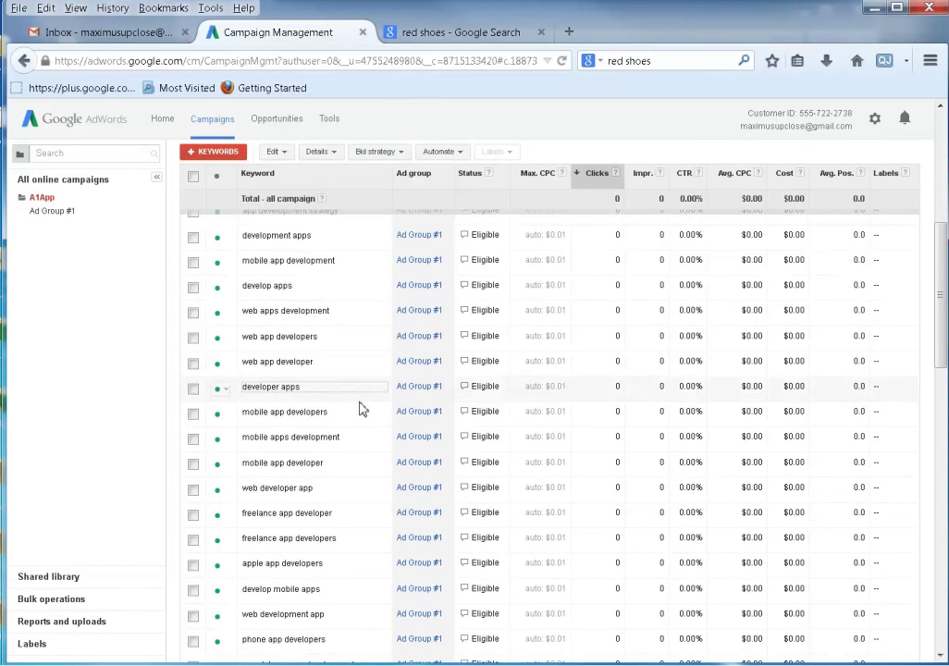
pyautogui.scroll(-3, 364, 409)
pyautogui.scroll(-8, 375, 413)
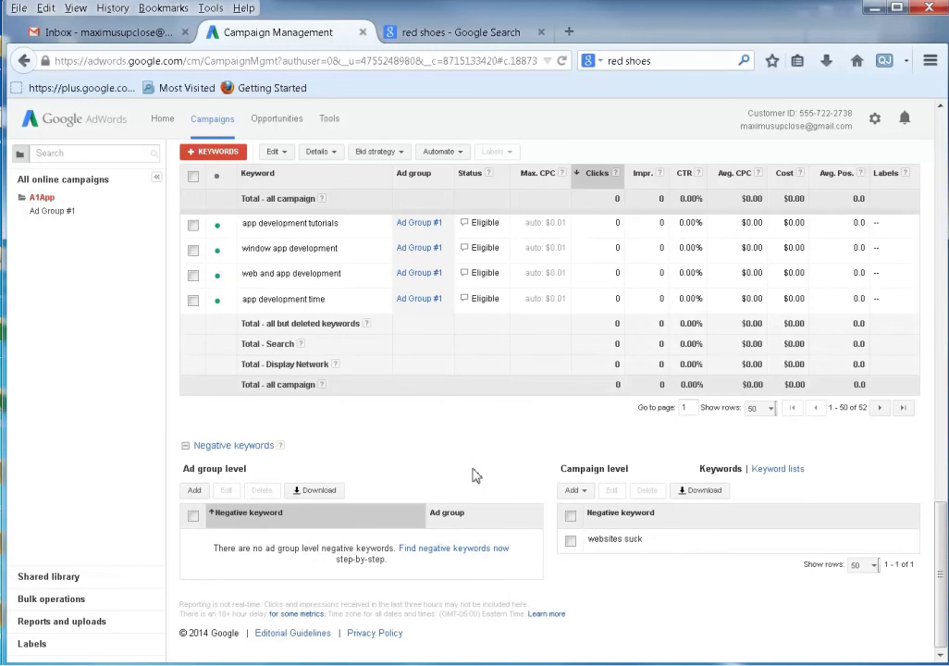
pyautogui.scroll(10, 585, 484)
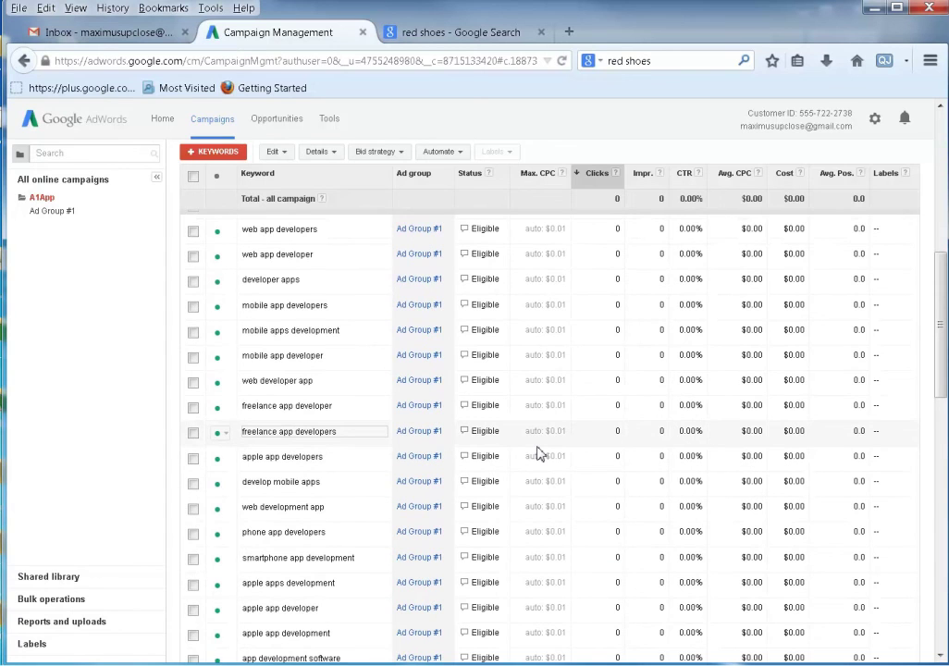
pyautogui.scroll(5, 539, 453)
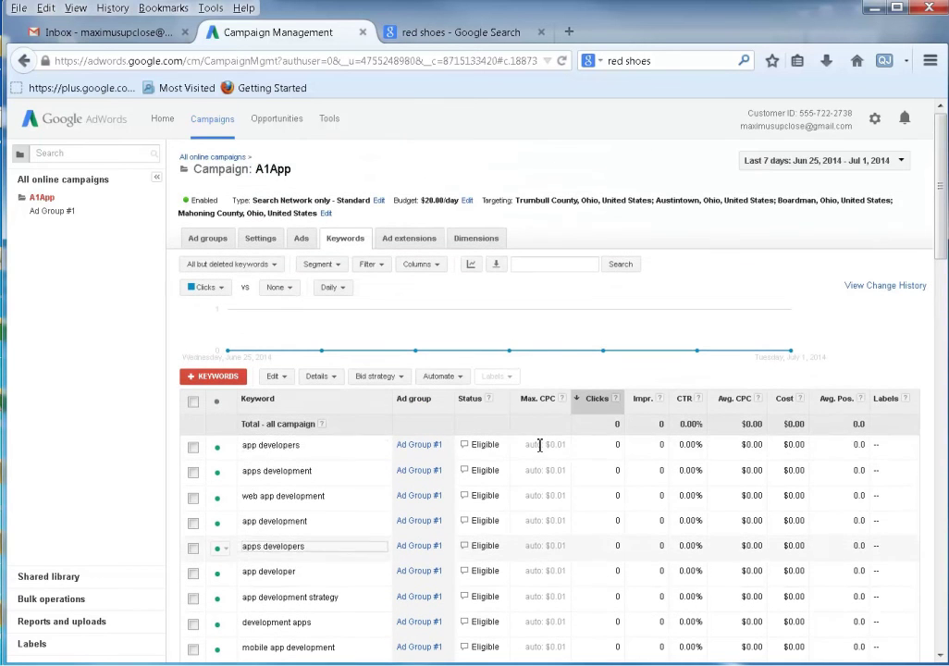
pyautogui.moveTo(572, 353)
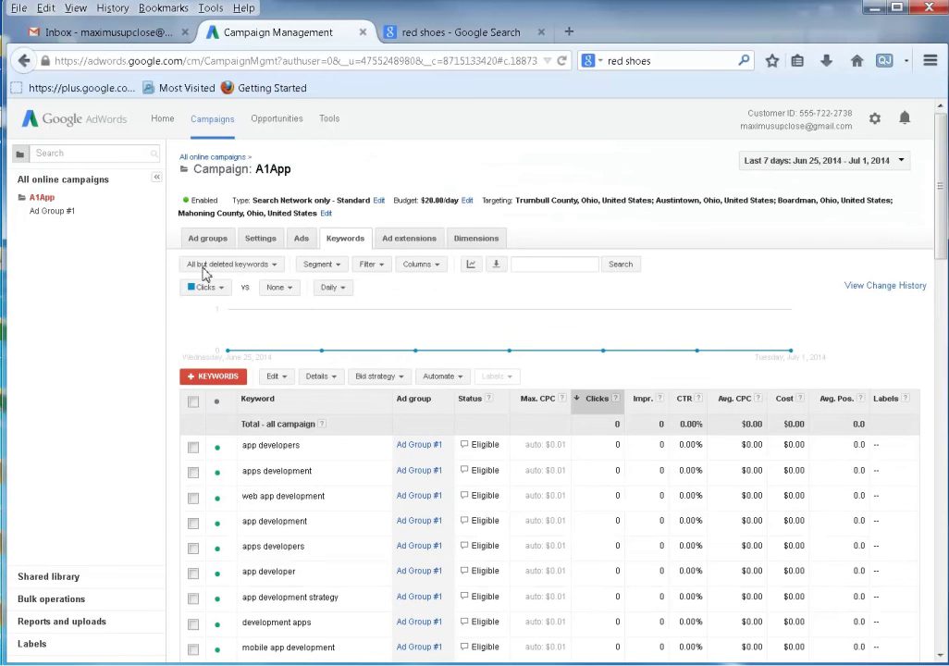
# Return to Ad Group #1 and select the four lines of its text ad preview.
pyautogui.click(44, 213)
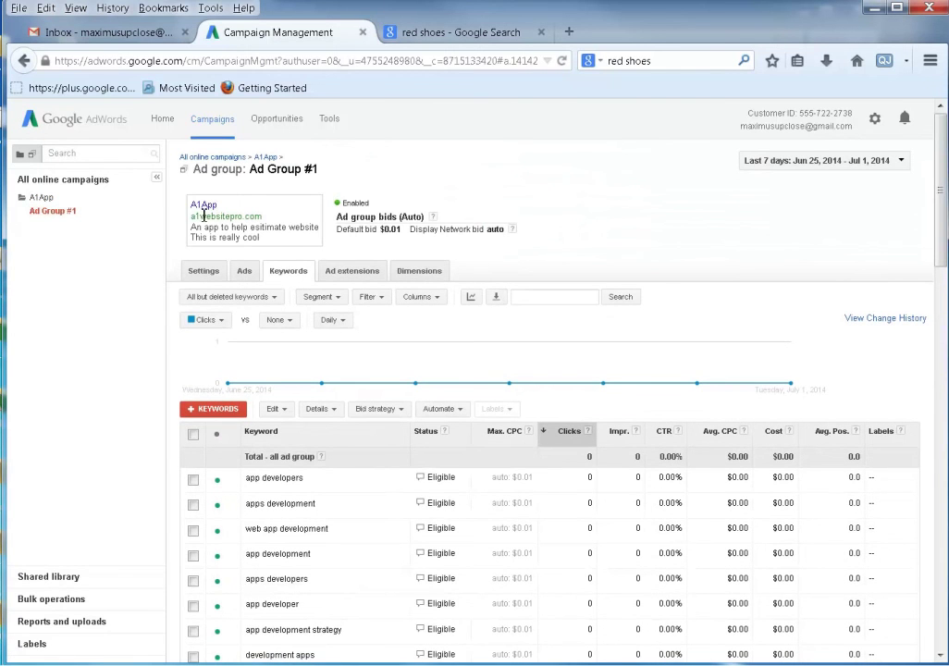
pyautogui.moveTo(269, 244); pyautogui.dragTo(189, 202)
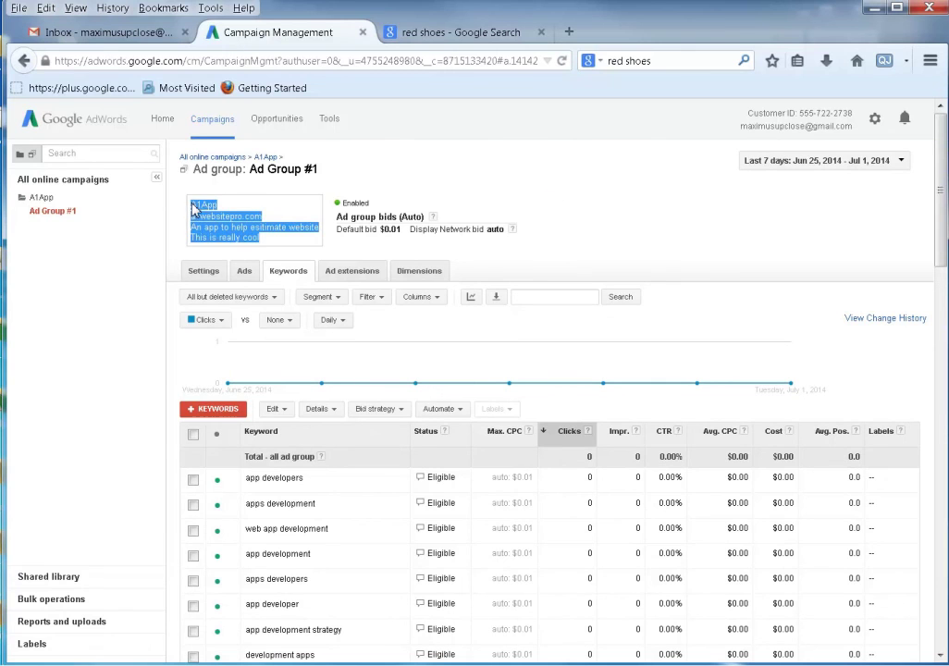
pyautogui.click(271, 255)
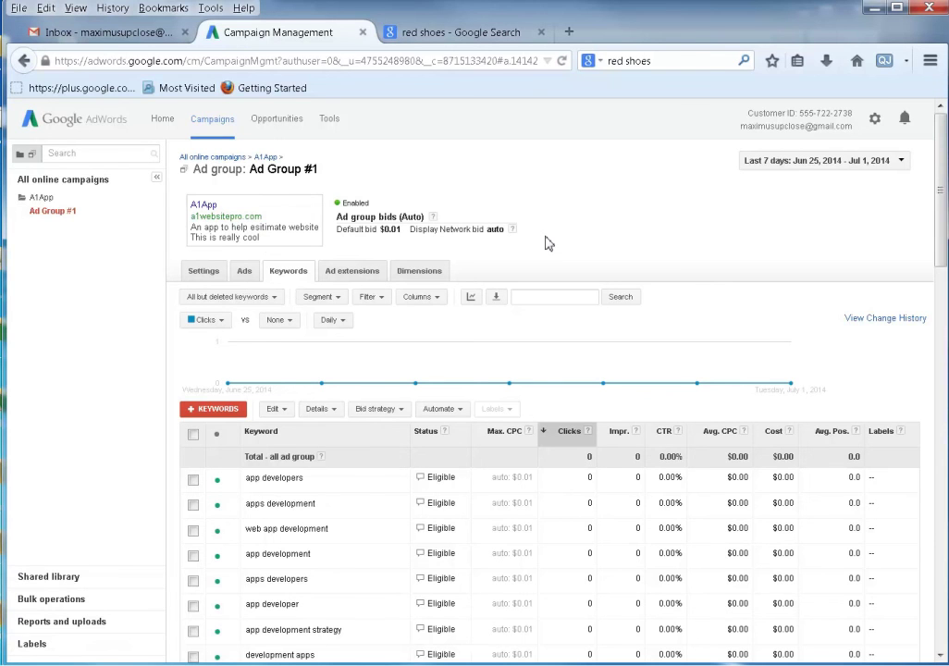
pyautogui.moveTo(261, 238); pyautogui.dragTo(190, 201)
pyautogui.click(580, 235)
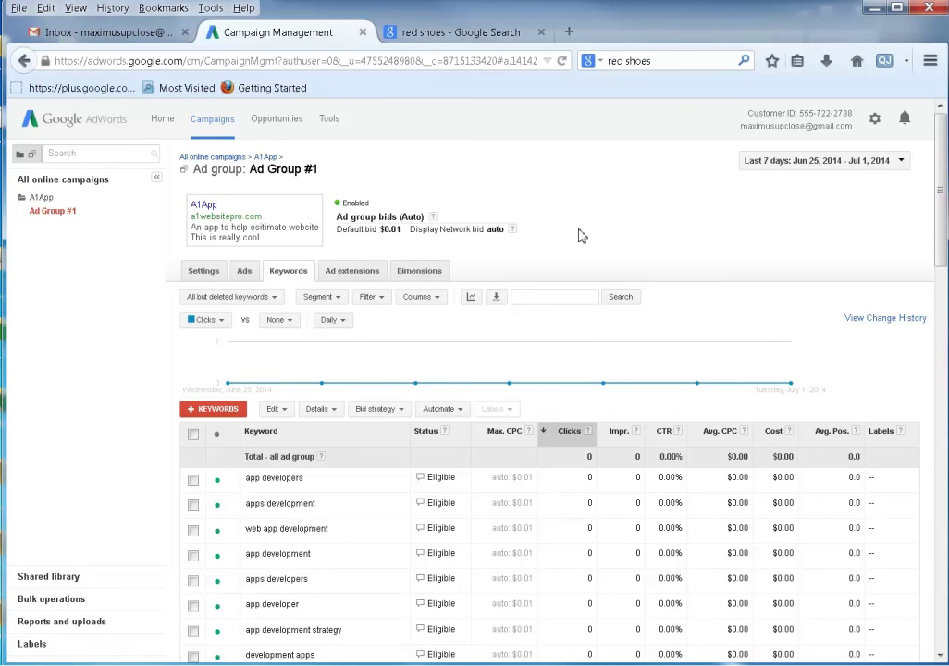